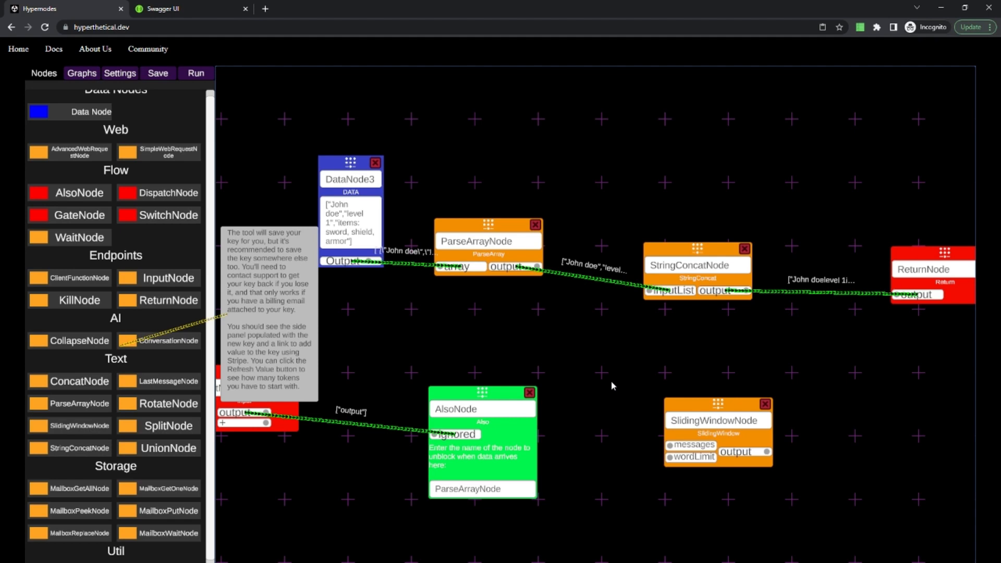
Clear the canvas of every node except InputNode and ReturnNode.
{"action": "left_click_drag", "start_coordinate": [528, 310], "coordinate": [523, 394]}
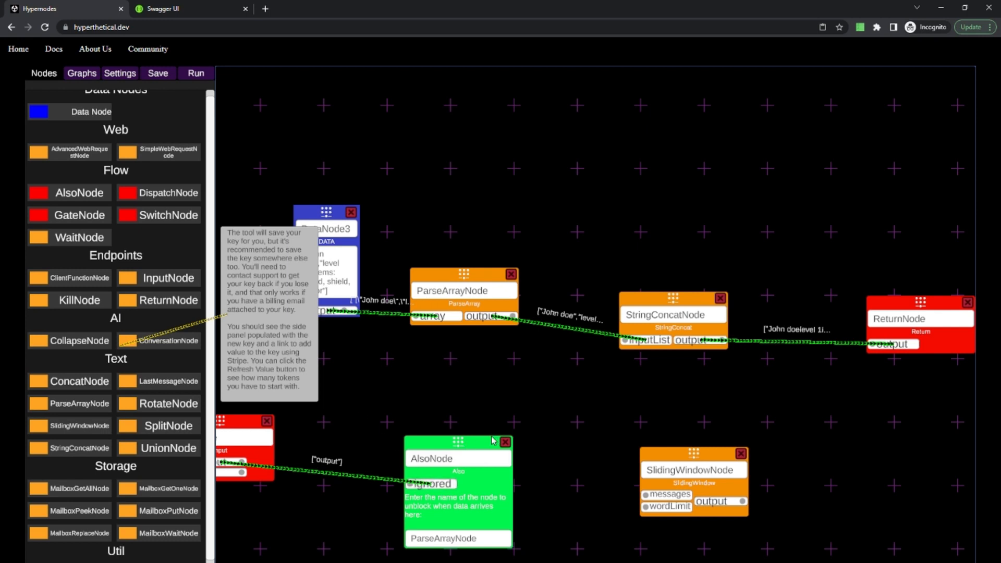
{"action": "scroll", "coordinate": [155, 471], "scroll_direction": "down", "scroll_amount": 1}
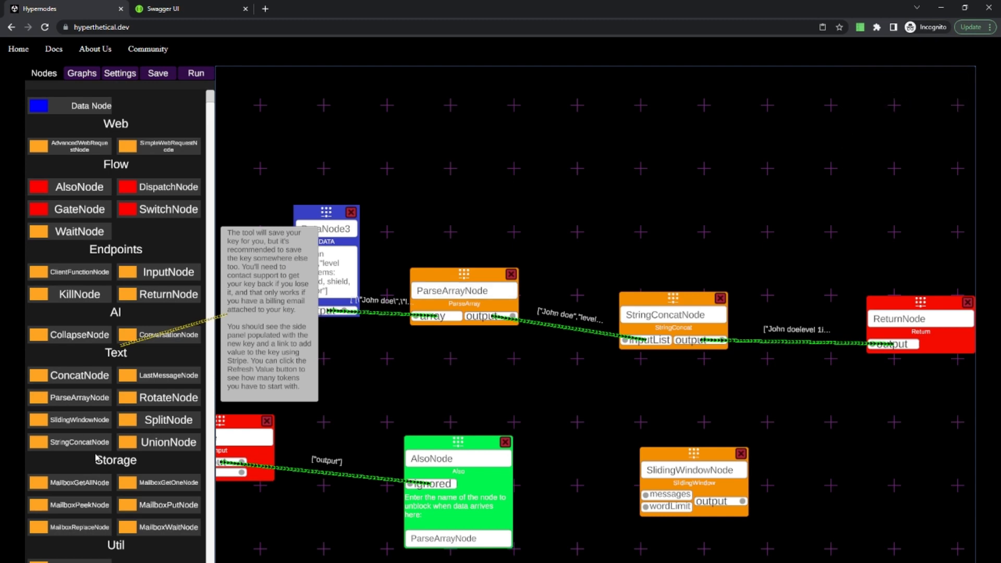
{"action": "mouse_move", "coordinate": [80, 484]}
{"action": "mouse_move", "coordinate": [86, 508]}
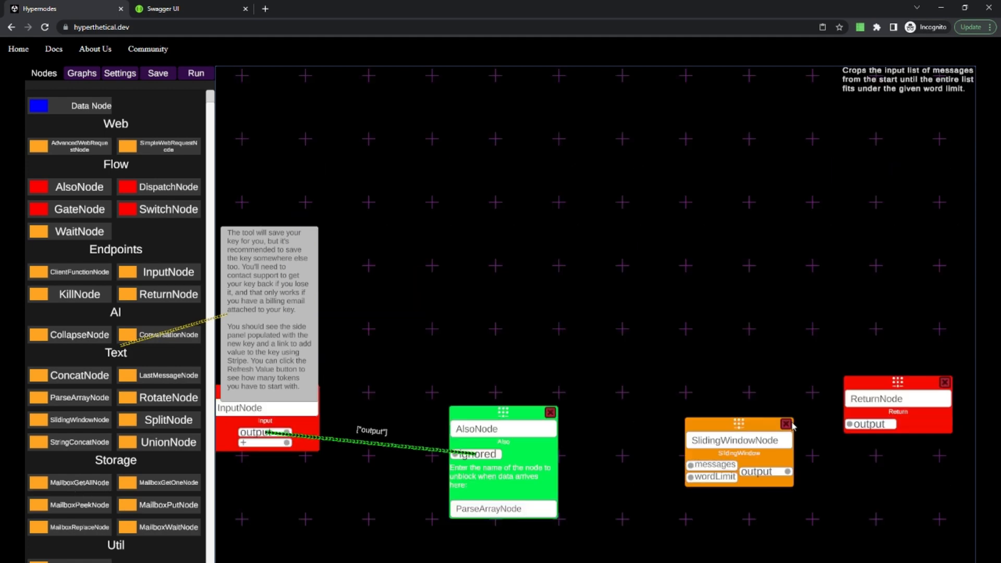
{"action": "left_click", "coordinate": [779, 429]}
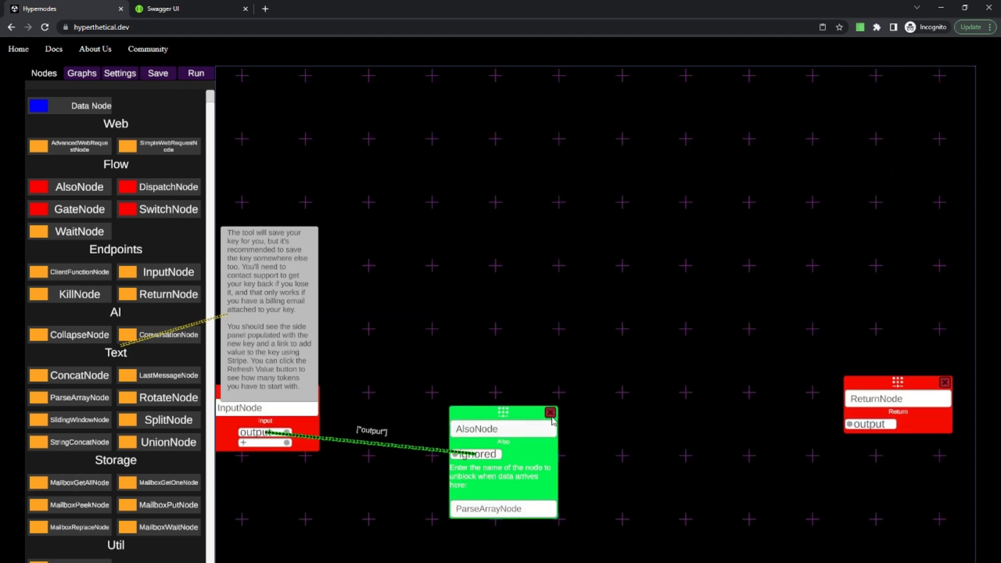
{"action": "left_click", "coordinate": [552, 415]}
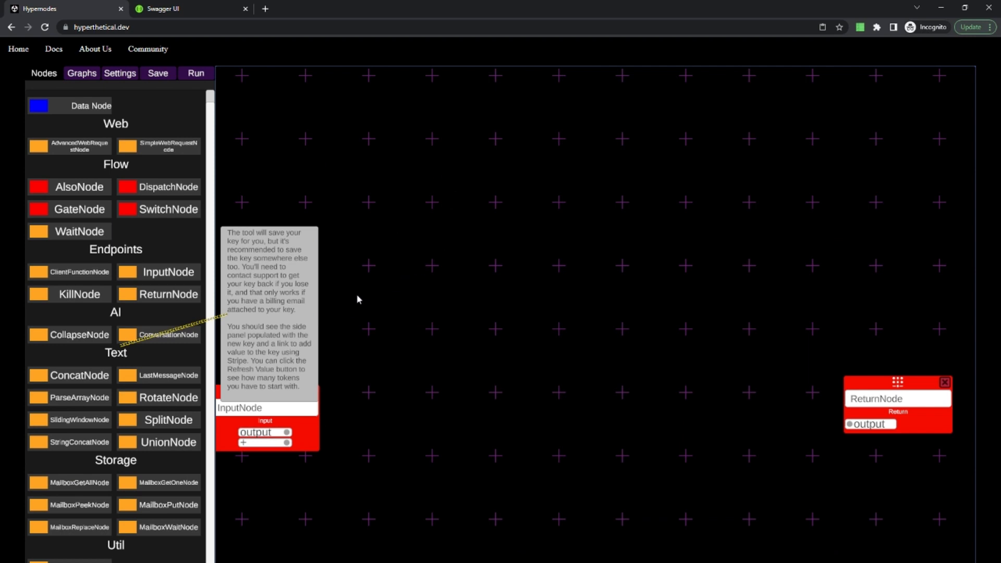
Add a MailboxPutNode to the canvas between InputNode and ReturnNode.
{"action": "left_click_drag", "start_coordinate": [402, 386], "coordinate": [506, 363]}
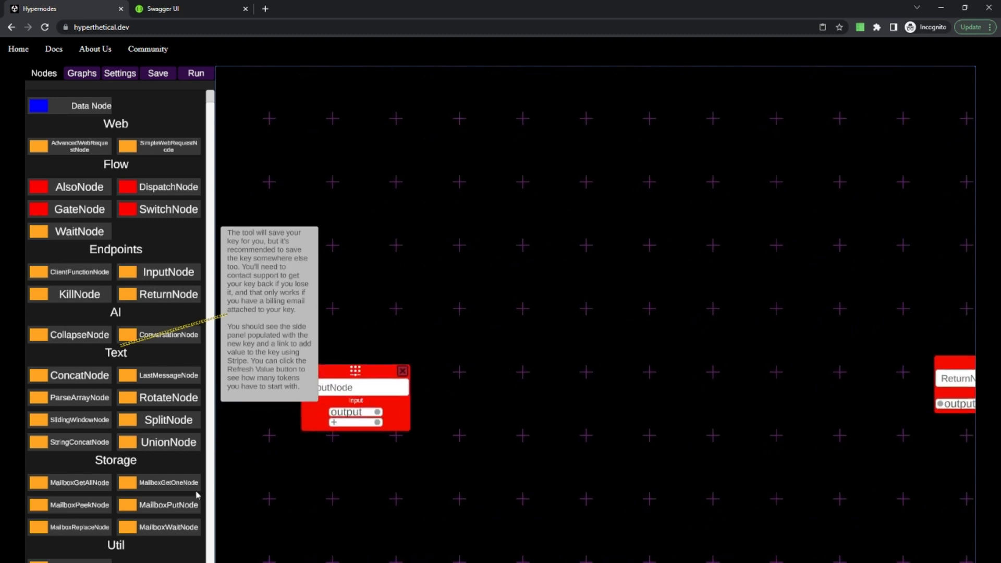
{"action": "mouse_move", "coordinate": [134, 509]}
{"action": "left_click_drag", "start_coordinate": [134, 509], "coordinate": [591, 357]}
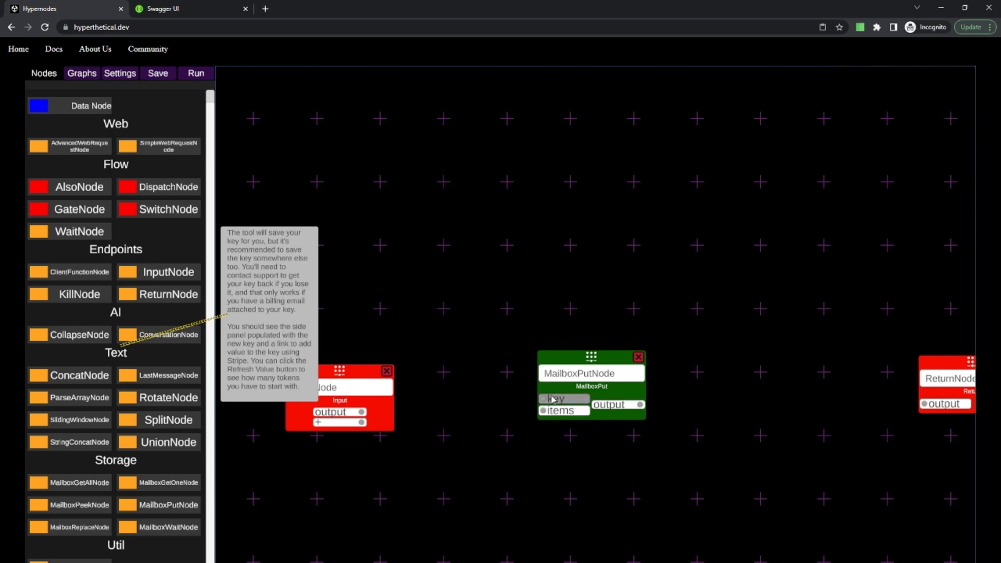
Add a data node containing "Testdata" and connect its output to the MailboxPutNode's key input.
{"action": "left_click", "coordinate": [428, 232]}
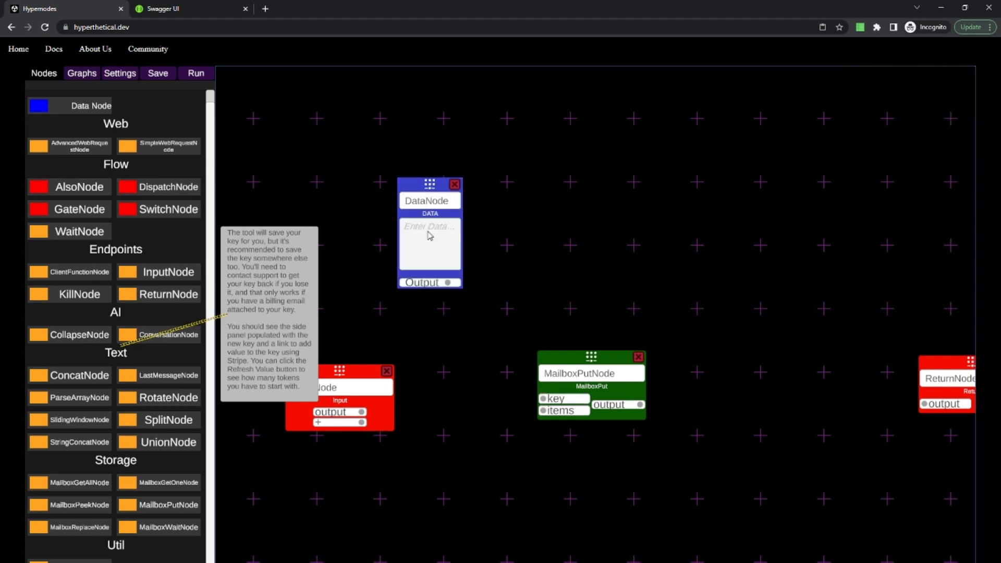
{"action": "type", "text": "Testdata"}
{"action": "left_click_drag", "start_coordinate": [431, 283], "coordinate": [580, 398]}
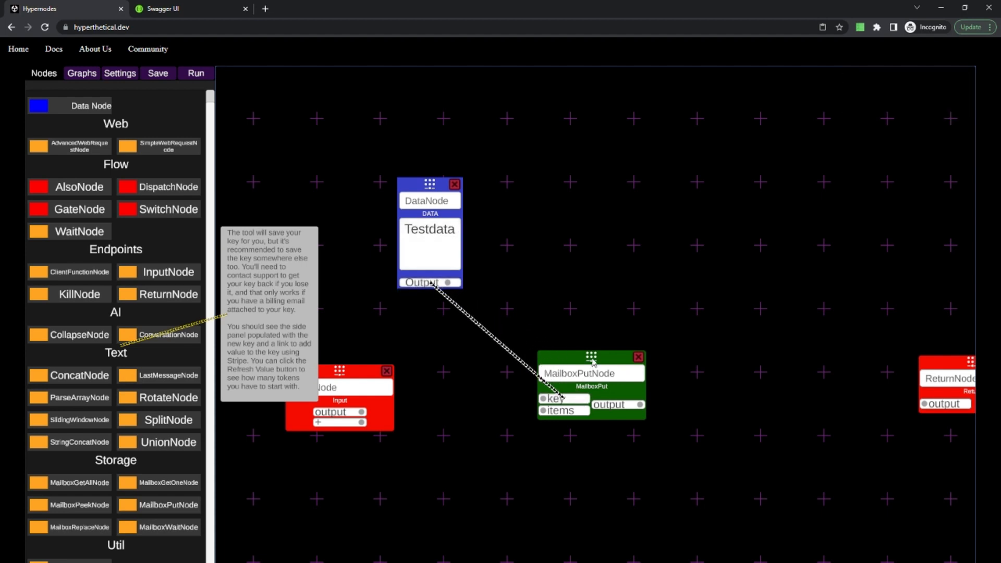
Connect InputNode's output to the MailboxPutNode's items input, and the MailboxPutNode's output to ReturnNode.
{"action": "left_click_drag", "start_coordinate": [461, 403], "coordinate": [482, 355]}
{"action": "left_click_drag", "start_coordinate": [360, 369], "coordinate": [570, 367]}
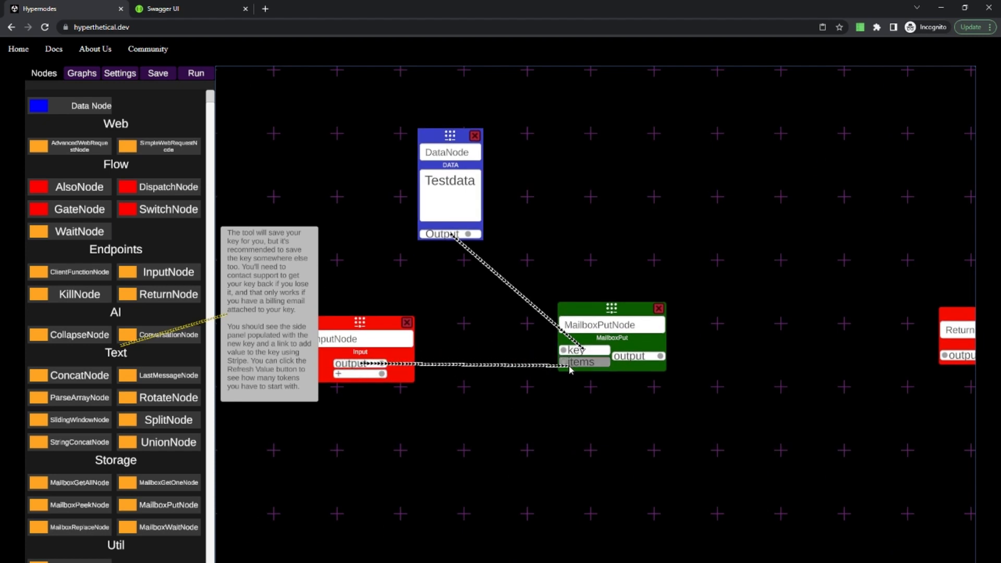
{"action": "left_click_drag", "start_coordinate": [599, 420], "coordinate": [612, 342]}
{"action": "left_click_drag", "start_coordinate": [510, 317], "coordinate": [440, 408]}
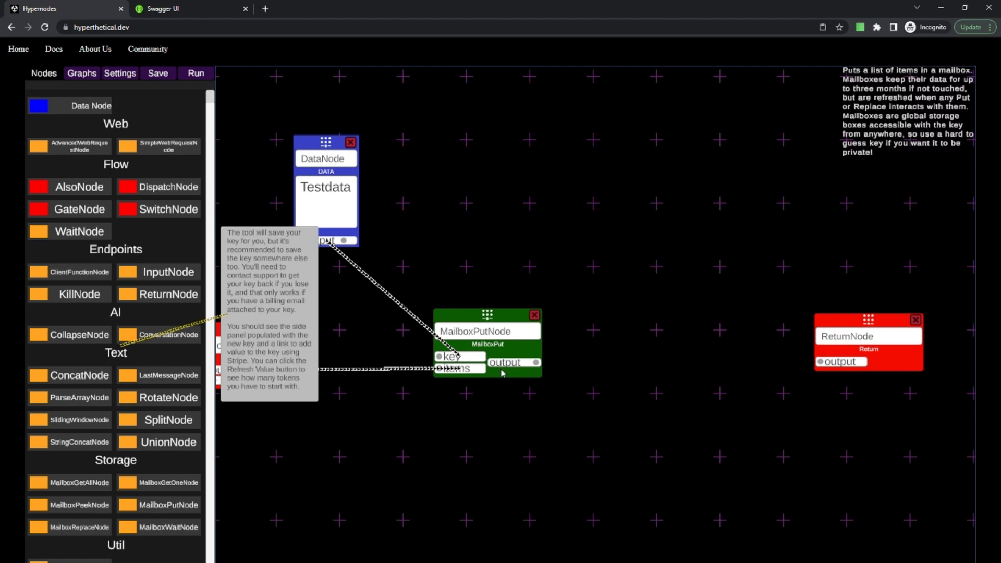
{"action": "left_click_drag", "start_coordinate": [517, 362], "coordinate": [843, 372]}
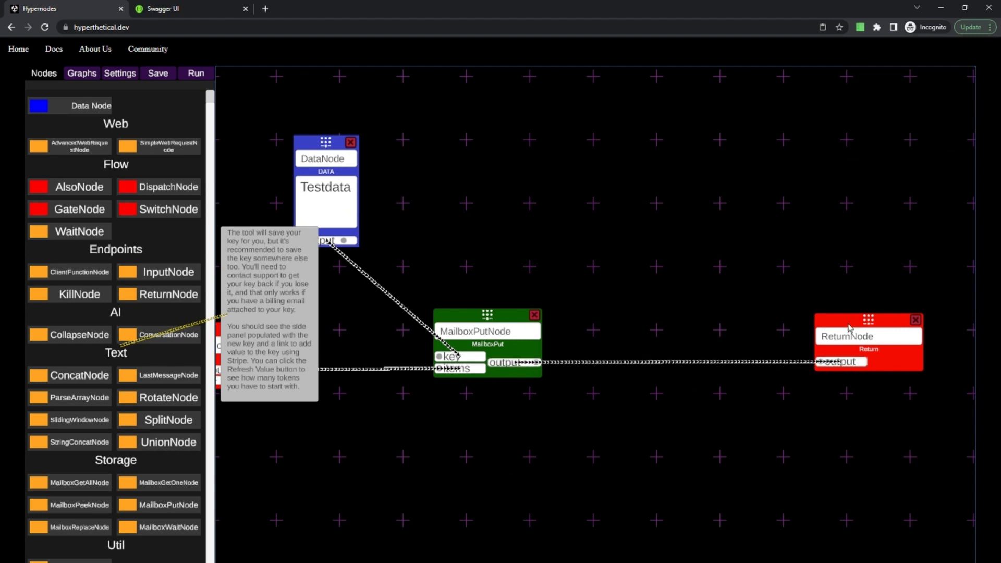
Run the graph, inspect the value passed from MailboxPutNode to ReturnNode, and shift ReturnNode slightly.
{"action": "left_click", "coordinate": [196, 73]}
{"action": "left_click", "coordinate": [105, 472]}
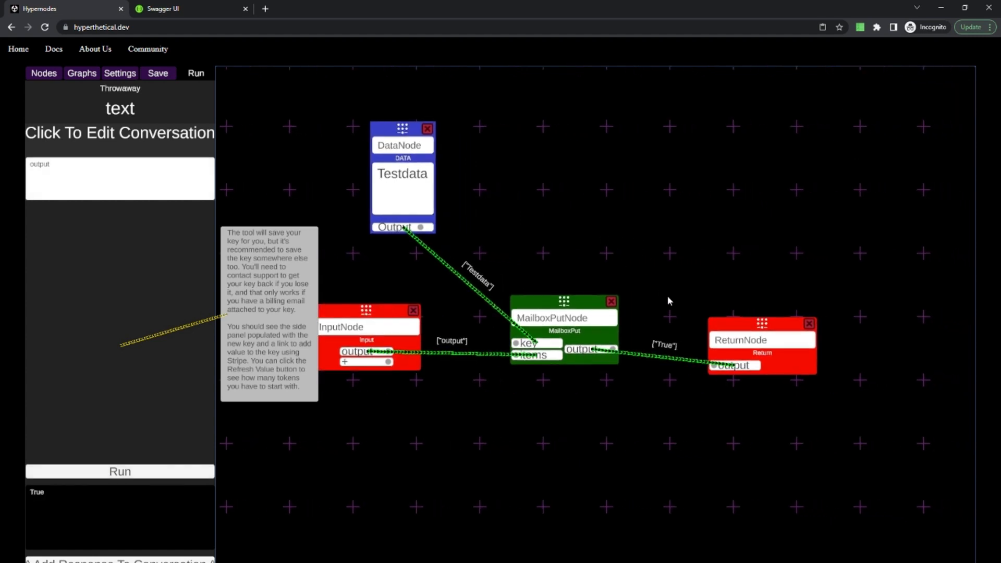
{"action": "left_click", "coordinate": [664, 345]}
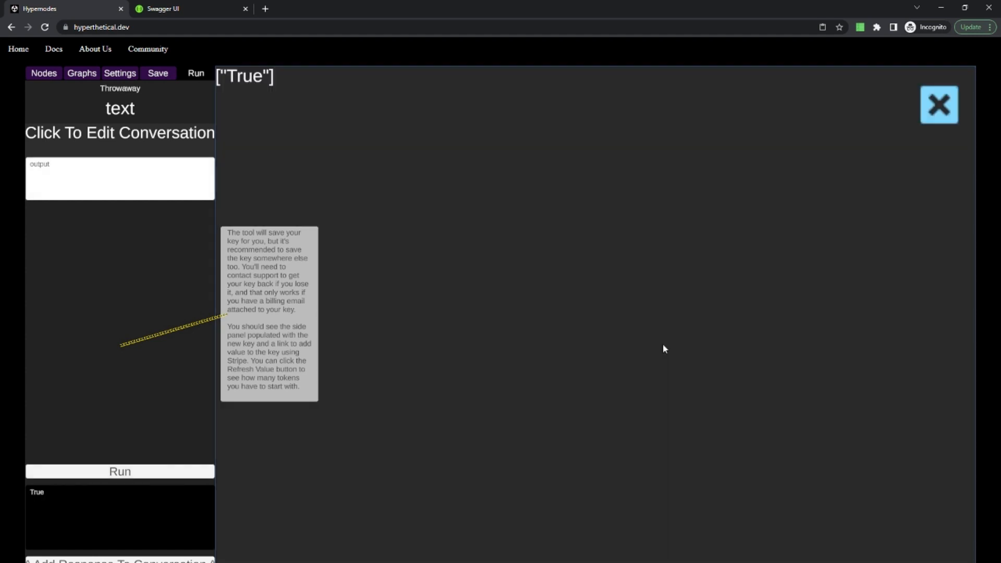
{"action": "left_click", "coordinate": [952, 113]}
{"action": "left_click_drag", "start_coordinate": [749, 322], "coordinate": [771, 293]}
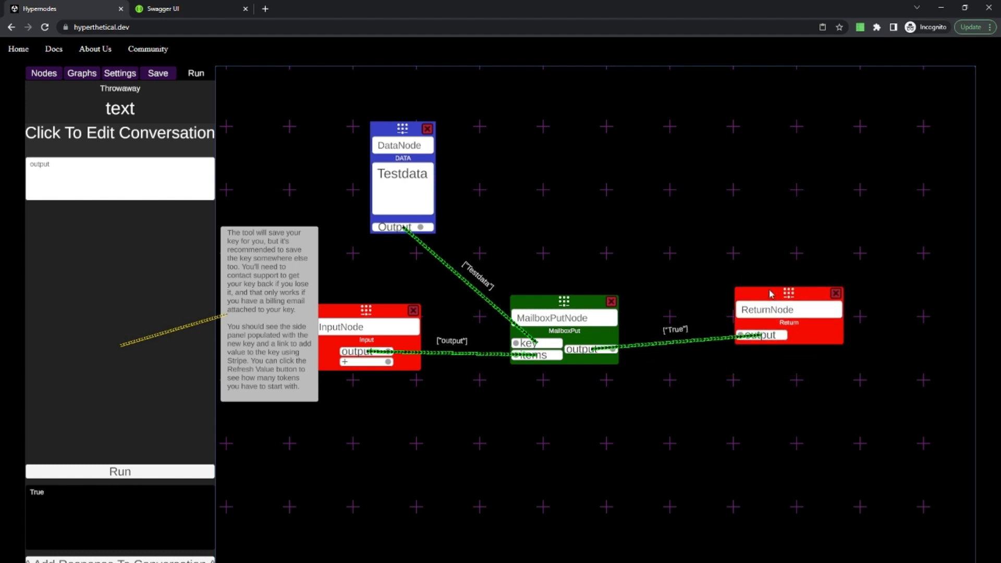
{"action": "left_click", "coordinate": [44, 73]}
{"action": "mouse_move", "coordinate": [155, 489]}
{"action": "left_click_drag", "start_coordinate": [155, 489], "coordinate": [595, 219]}
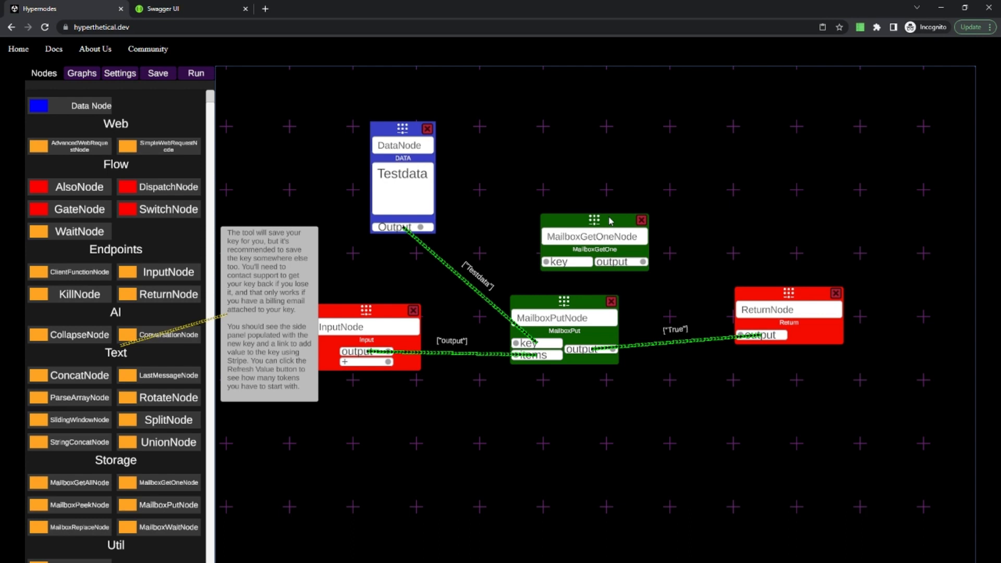
{"action": "left_click", "coordinate": [641, 219]}
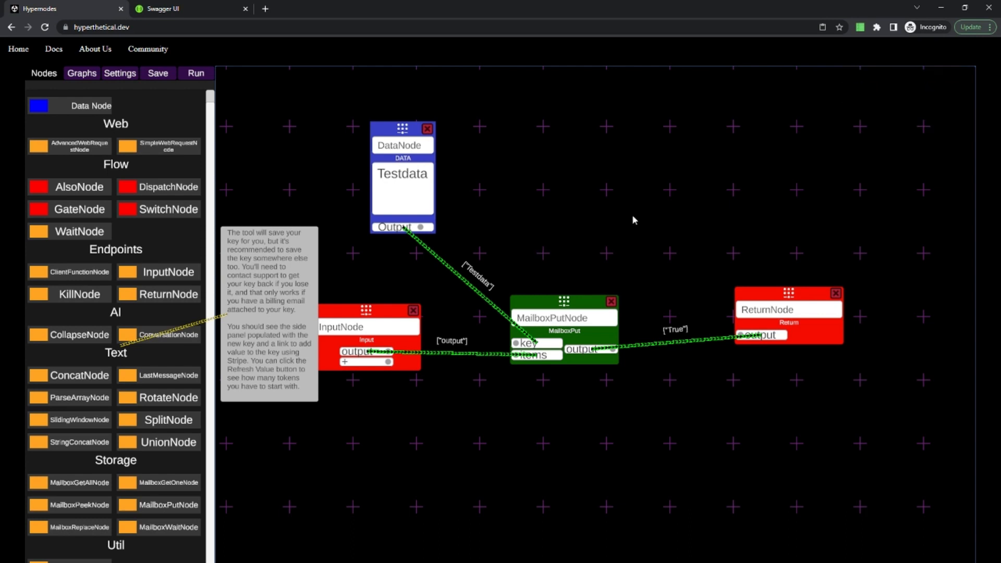
Set the run input to "output2" and run the graph again to store a second item.
{"action": "left_click", "coordinate": [199, 76]}
{"action": "left_click", "coordinate": [137, 180]}
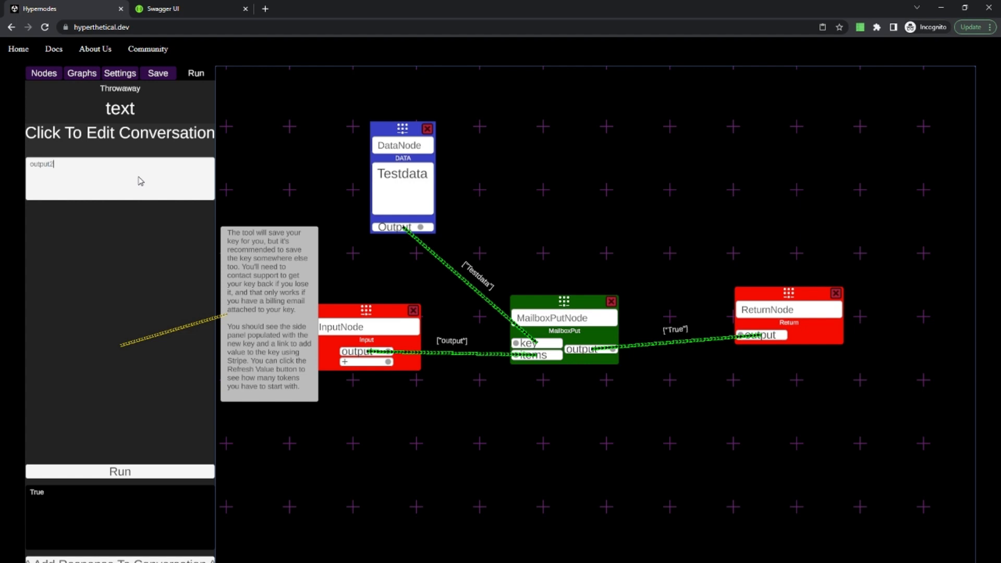
{"action": "left_click", "coordinate": [112, 472]}
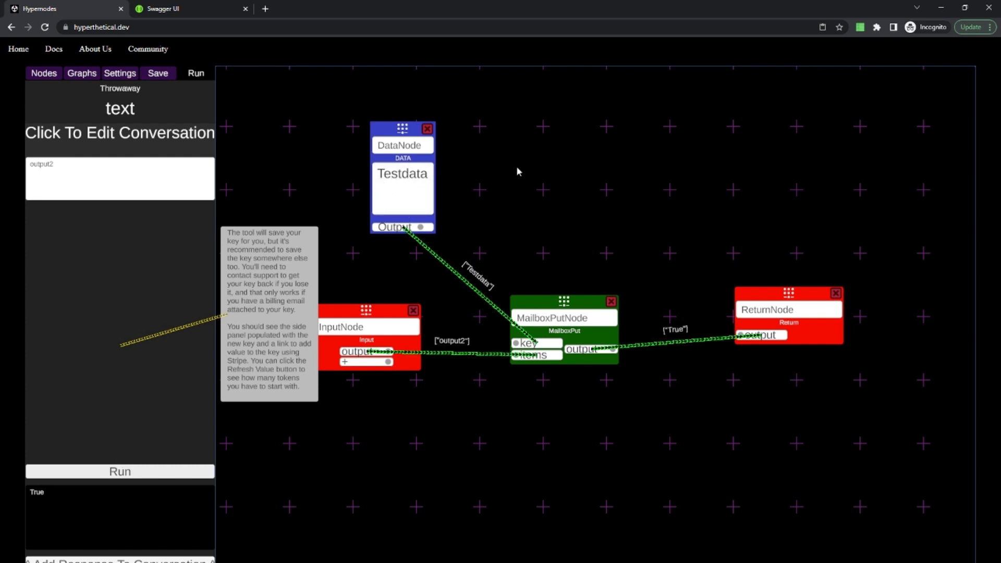
Replace the MailboxPutNode with a MailboxGetOneNode.
{"action": "left_click", "coordinate": [82, 76]}
{"action": "left_click", "coordinate": [52, 76]}
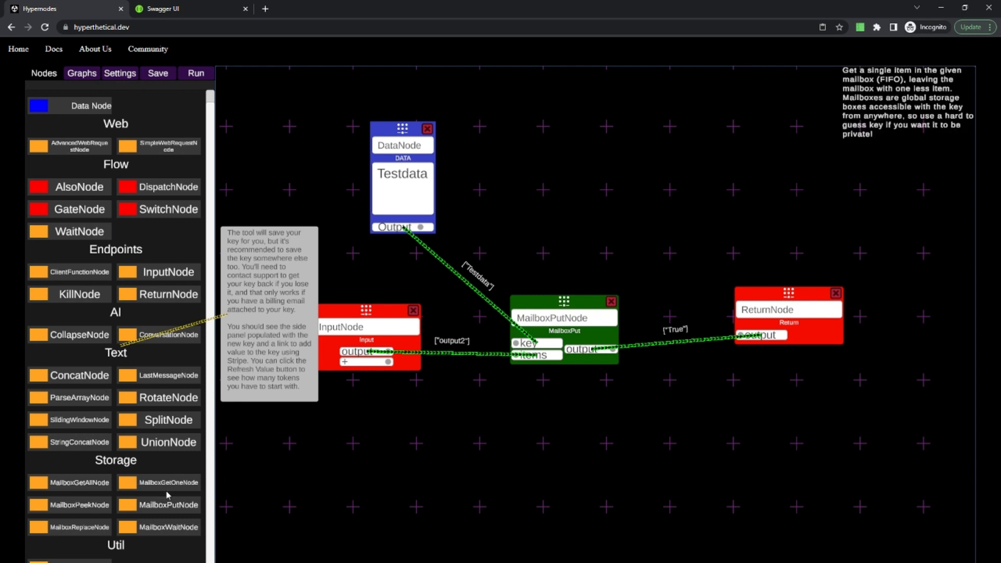
{"action": "left_click_drag", "start_coordinate": [168, 495], "coordinate": [567, 217]}
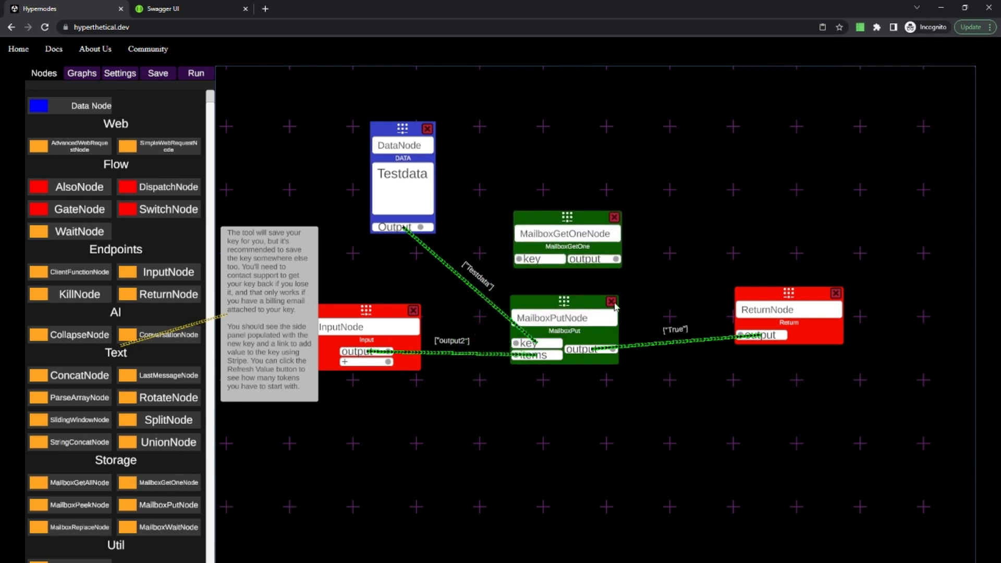
{"action": "left_click", "coordinate": [613, 302]}
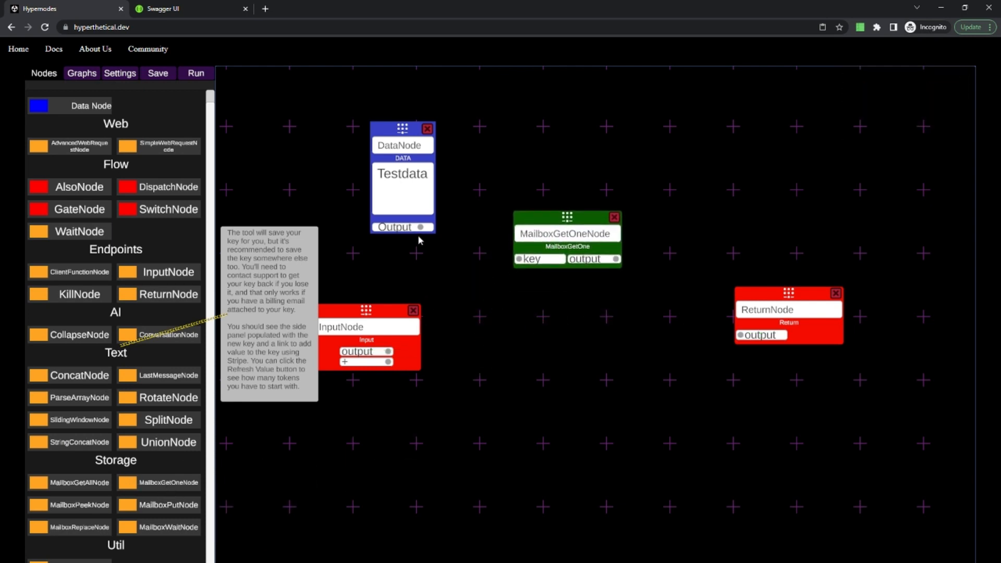
Connect the Testdata node to the MailboxGetOneNode's key input, and the MailboxGetOneNode's output to ReturnNode.
{"action": "left_click_drag", "start_coordinate": [419, 227], "coordinate": [519, 259]}
{"action": "left_click_drag", "start_coordinate": [422, 228], "coordinate": [519, 259]}
{"action": "left_click_drag", "start_coordinate": [616, 259], "coordinate": [750, 340]}
{"action": "left_click_drag", "start_coordinate": [615, 260], "coordinate": [761, 337]}
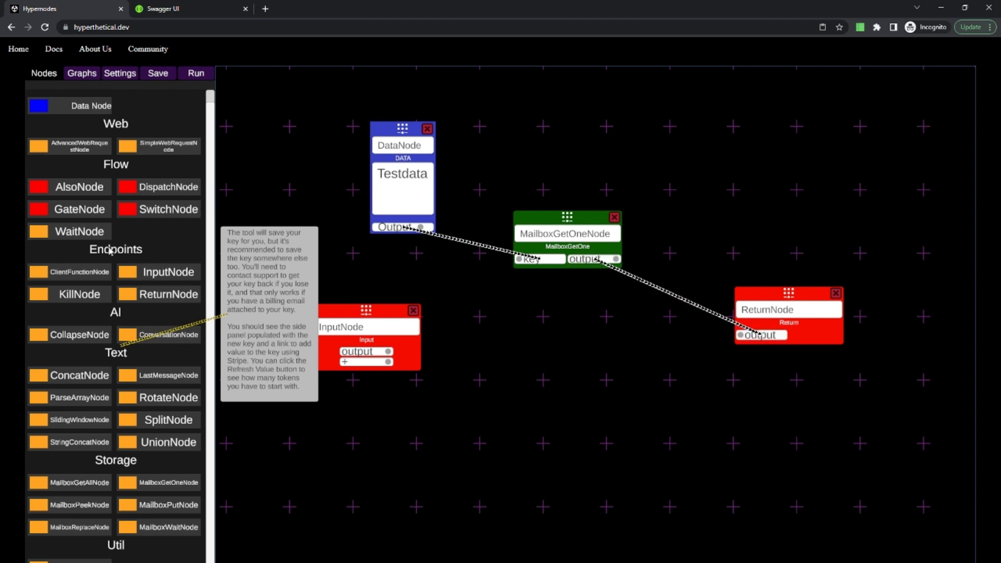
Add an AlsoNode fed by InputNode's output on its ignored input, with MailboxGetOneNode as its target node name.
{"action": "left_click_drag", "start_coordinate": [79, 187], "coordinate": [533, 351]}
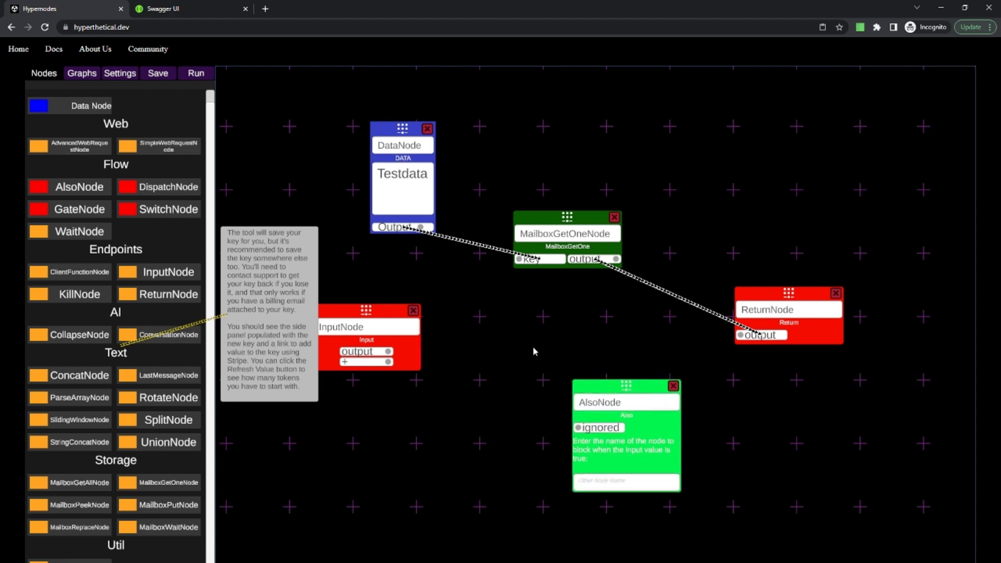
{"action": "left_click_drag", "start_coordinate": [389, 351], "coordinate": [582, 427]}
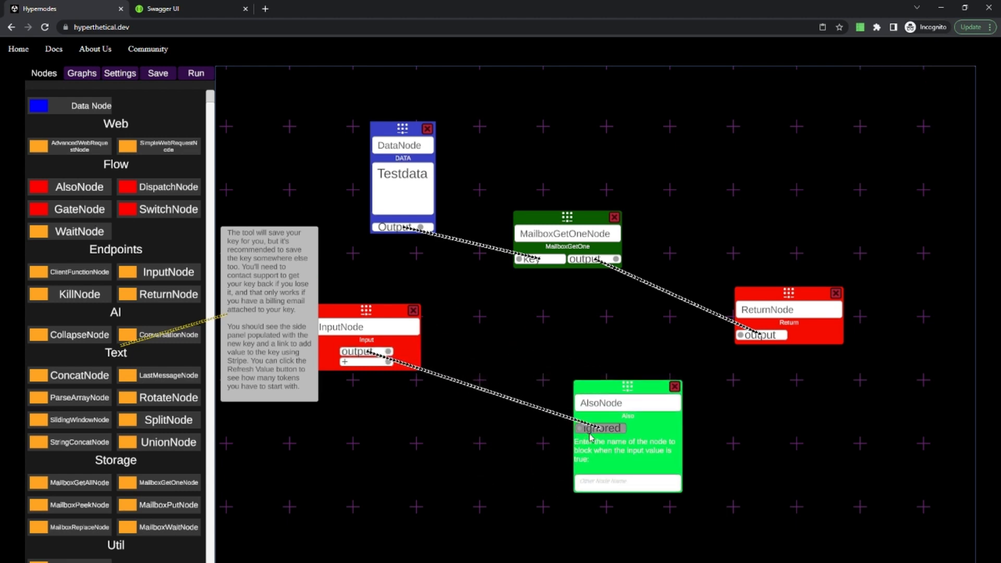
{"action": "left_click_drag", "start_coordinate": [542, 252], "coordinate": [611, 483]}
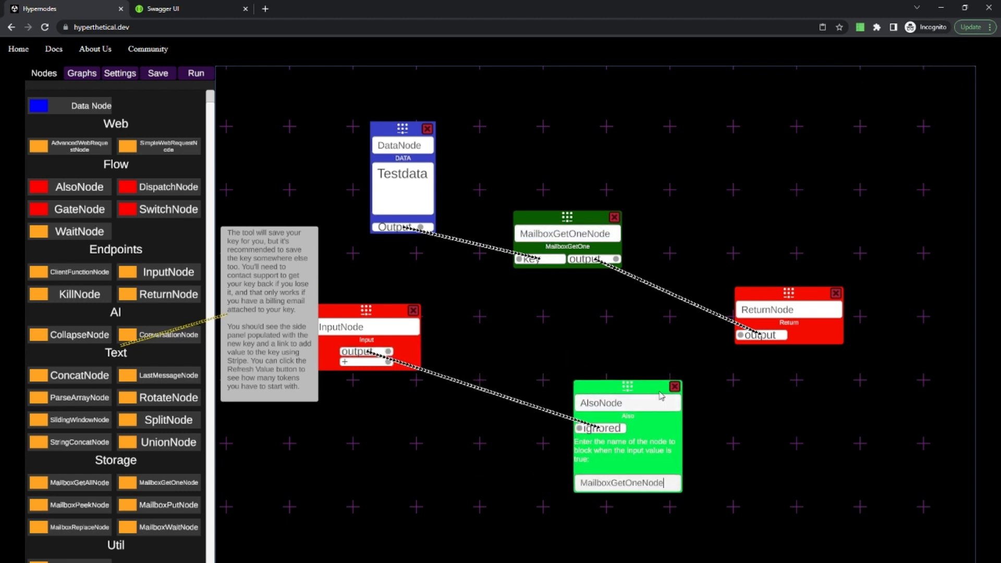
Run the mailbox retrieval graph and examine the returned text and the Testdata key it used.
{"action": "left_click", "coordinate": [206, 74]}
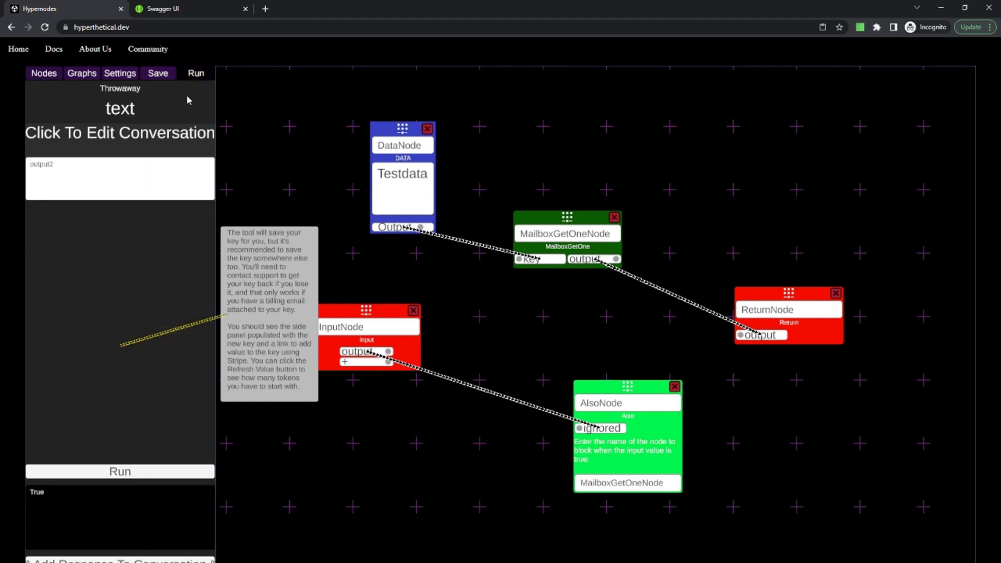
{"action": "left_click", "coordinate": [120, 471]}
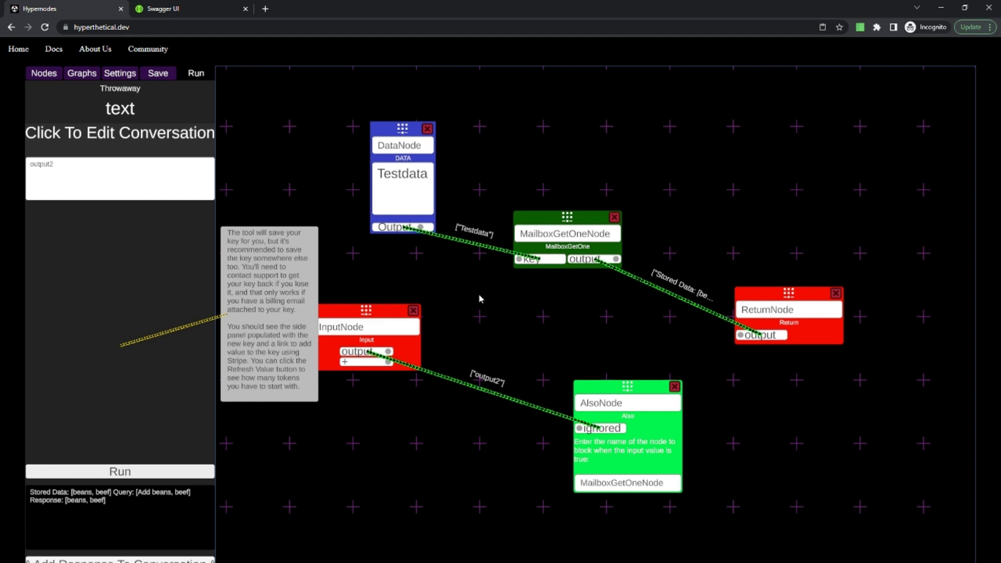
{"action": "left_click_drag", "start_coordinate": [116, 505], "coordinate": [23, 490]}
{"action": "left_click", "coordinate": [54, 497]}
{"action": "left_click_drag", "start_coordinate": [136, 512], "coordinate": [35, 490]}
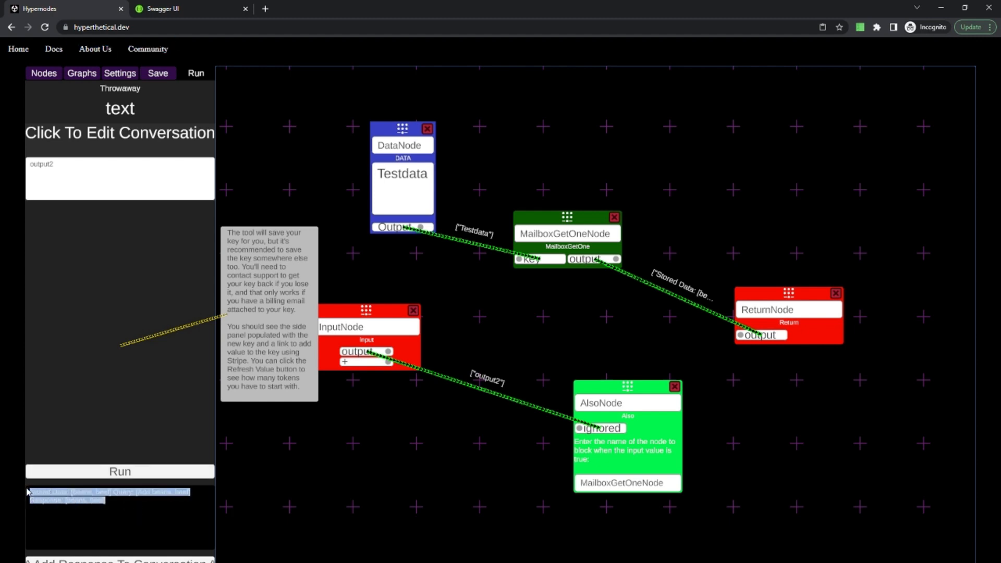
{"action": "left_click", "coordinate": [105, 512]}
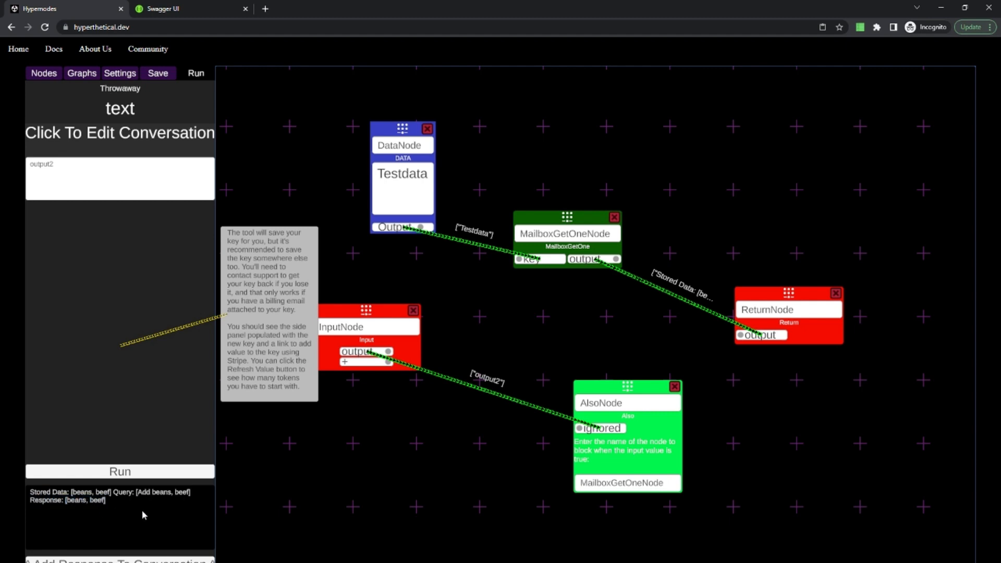
{"action": "left_click_drag", "start_coordinate": [121, 516], "coordinate": [32, 496]}
{"action": "left_click", "coordinate": [31, 497]}
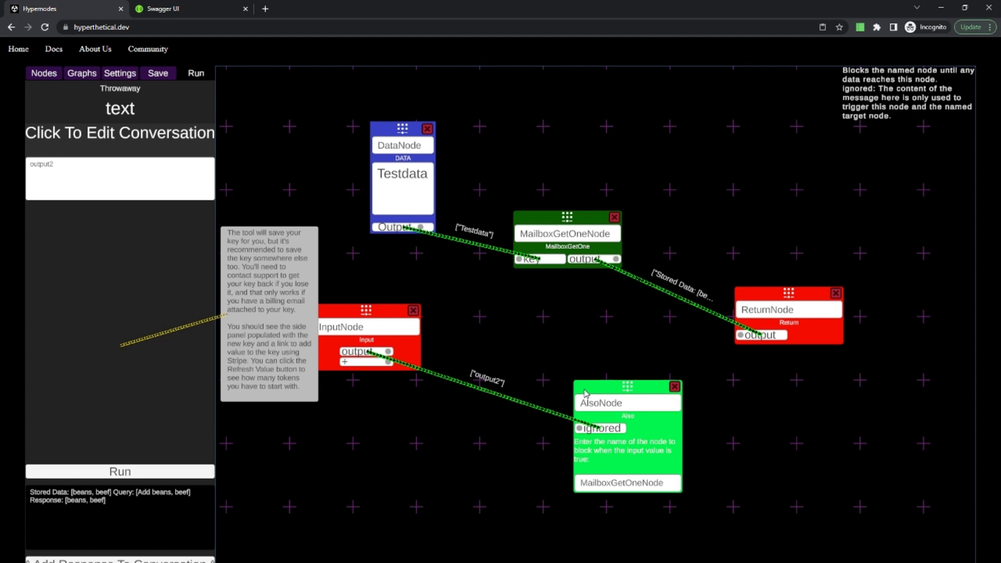
{"action": "double_click", "coordinate": [406, 189]}
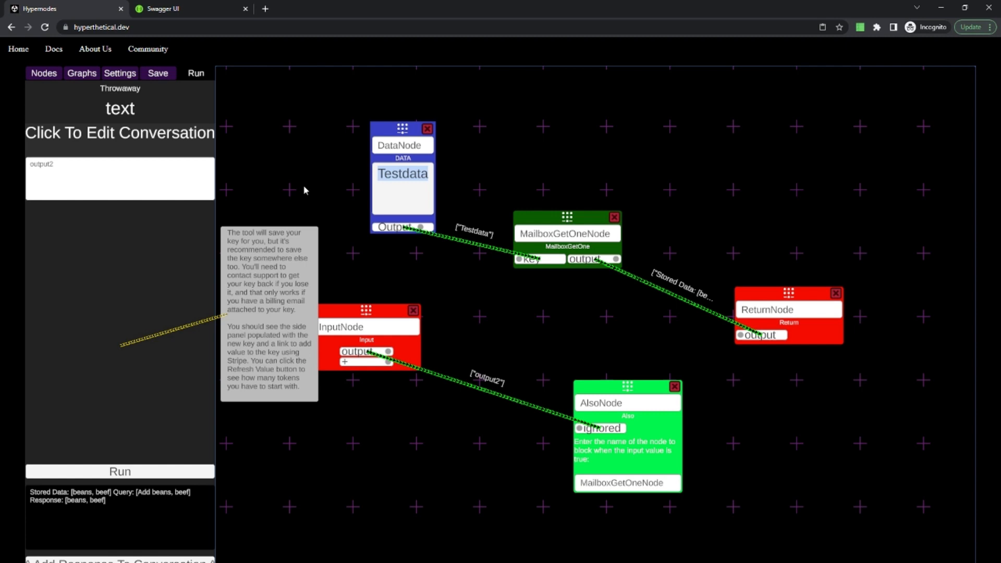
Add a ConcatNode above MailboxGetOneNode and connect the Testdata node's output to a new second input.
{"action": "left_click", "coordinate": [51, 77]}
{"action": "left_click_drag", "start_coordinate": [110, 372], "coordinate": [542, 130]}
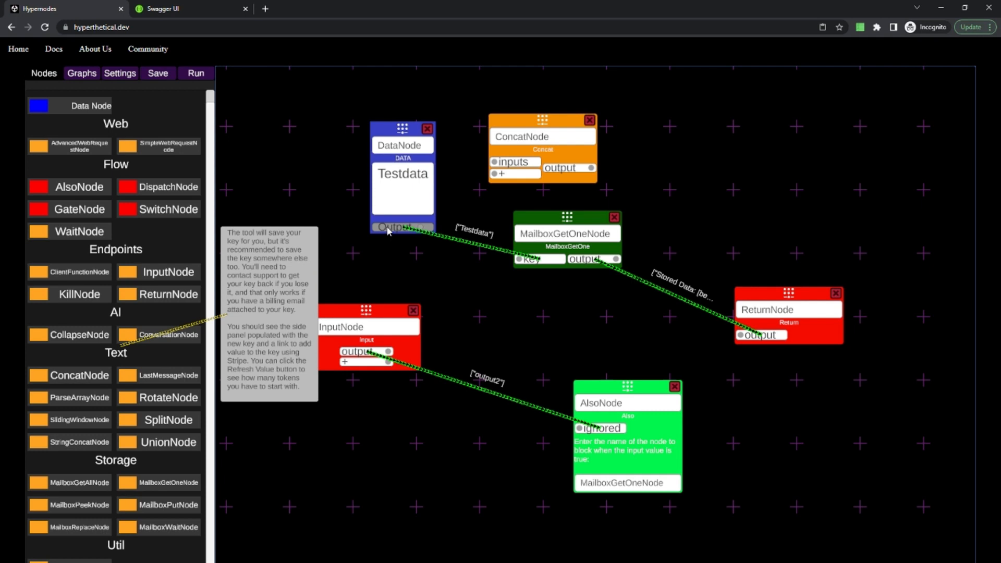
{"action": "left_click_drag", "start_coordinate": [390, 229], "coordinate": [495, 174]}
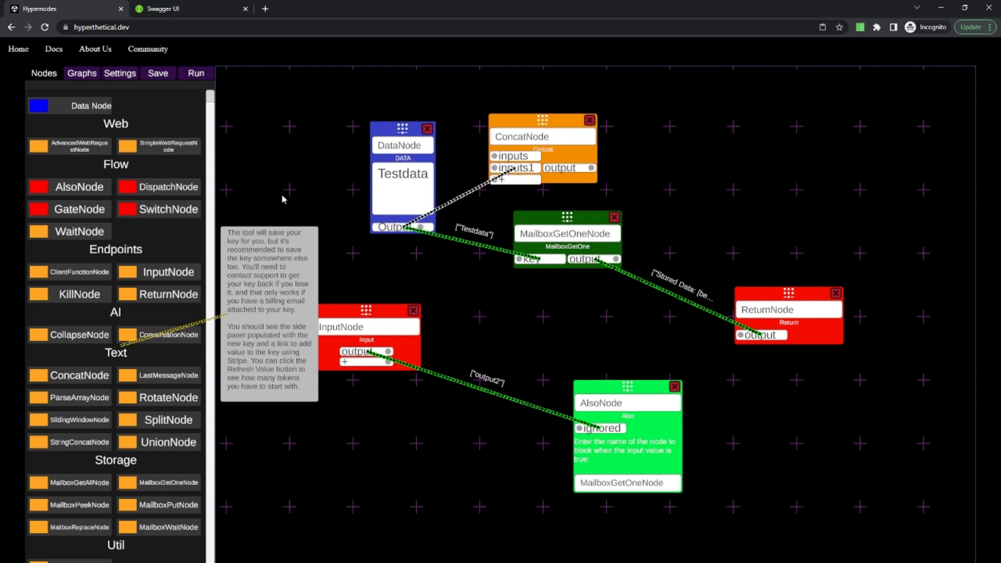
Add a second data node beside the Testdata node and enter a long random private mailbox key in it.
{"action": "left_click_drag", "start_coordinate": [54, 105], "coordinate": [297, 175]}
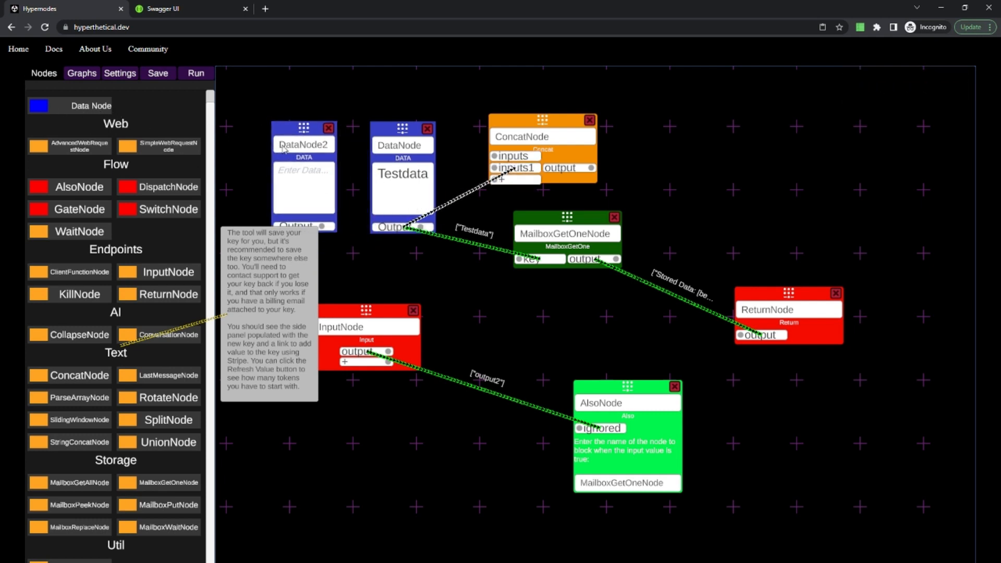
{"action": "left_click", "coordinate": [295, 176]}
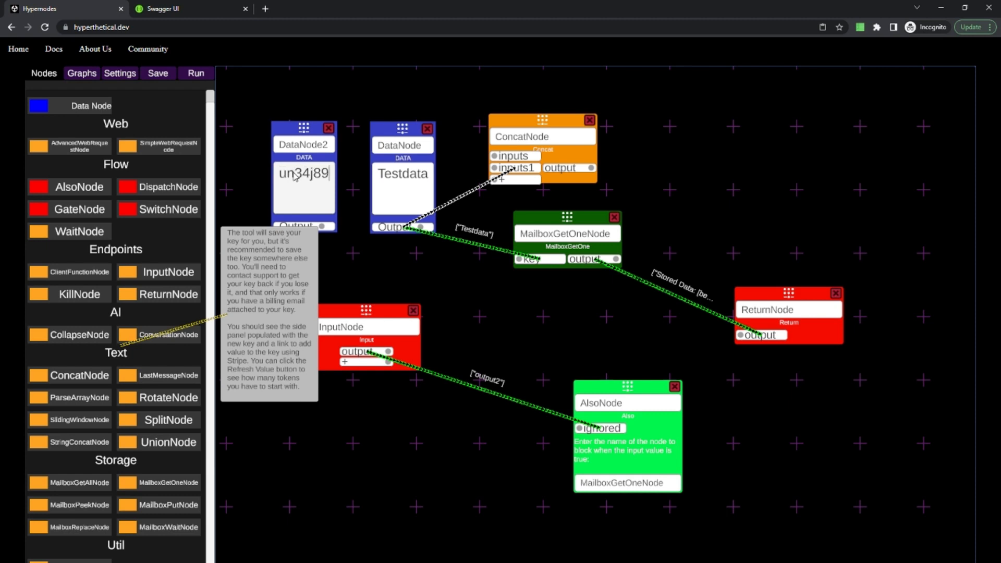
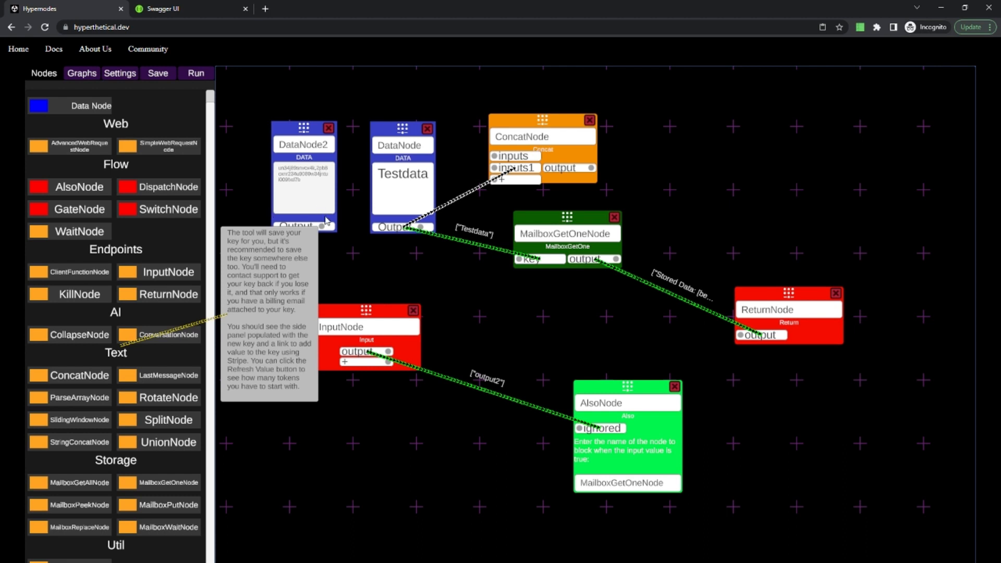
Delete the ConcatNode and the second data node holding the private key from the graph.
{"action": "left_click_drag", "start_coordinate": [321, 226], "coordinate": [676, 171]}
{"action": "left_click", "coordinate": [590, 121]}
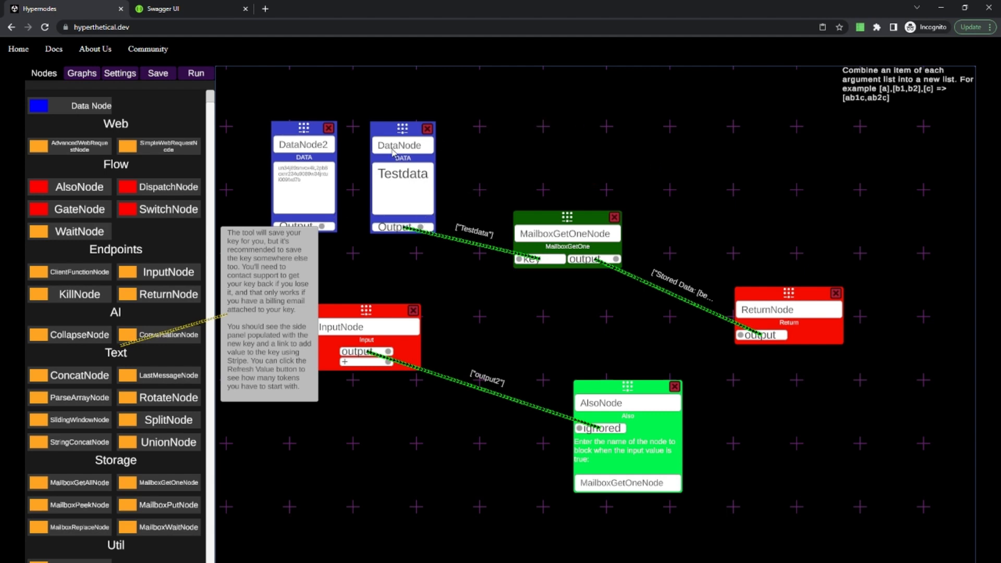
{"action": "left_click", "coordinate": [329, 128]}
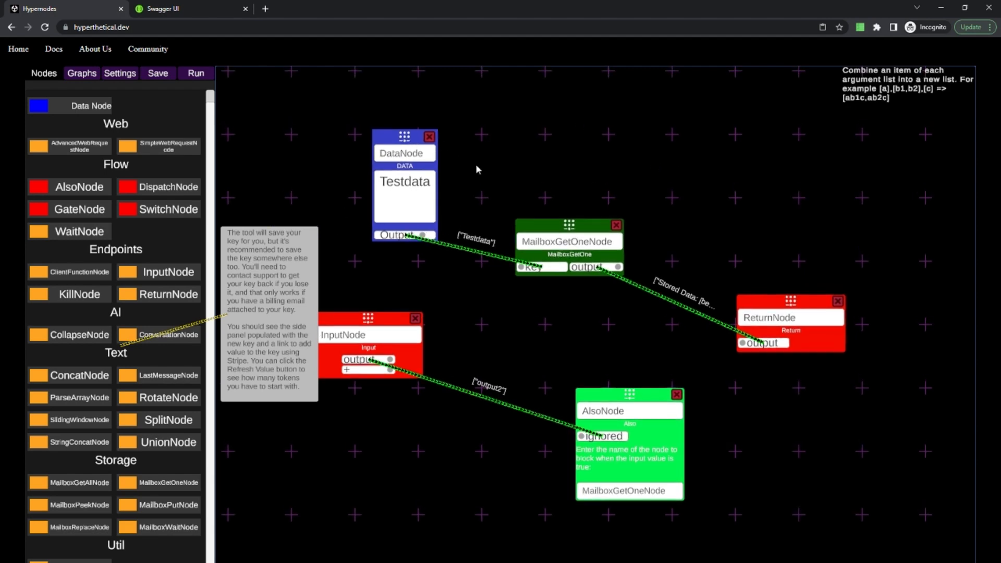
{"action": "left_click_drag", "start_coordinate": [611, 157], "coordinate": [591, 143]}
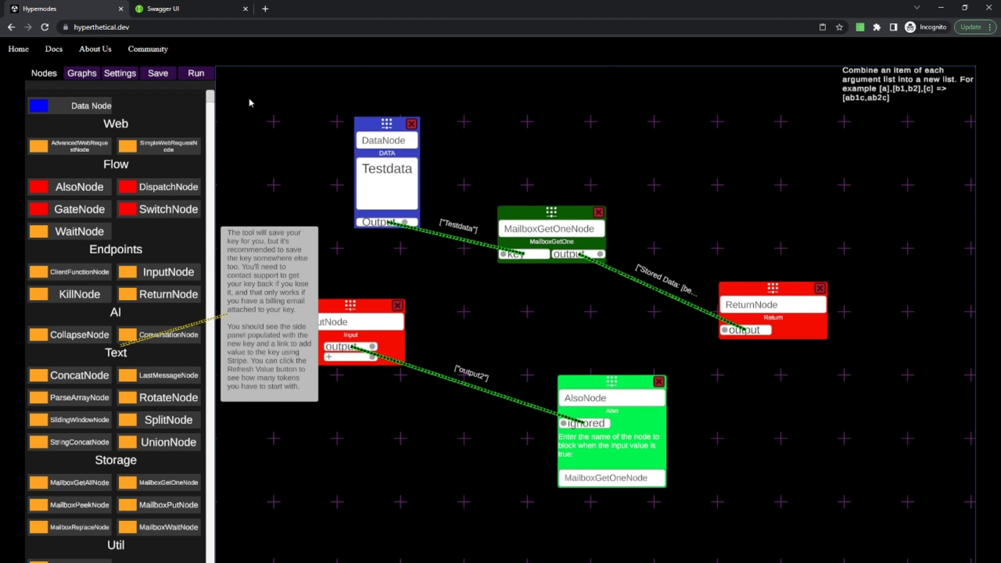
Run the mailbox retrieval graph three times to take out the items stored under Testdata one by one.
{"action": "left_click", "coordinate": [201, 77]}
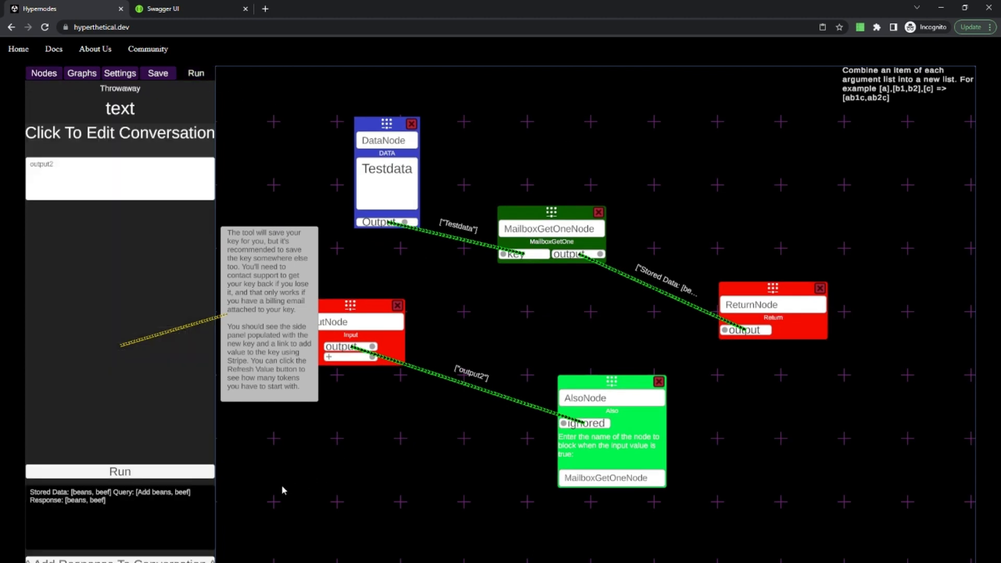
{"action": "left_click", "coordinate": [146, 472]}
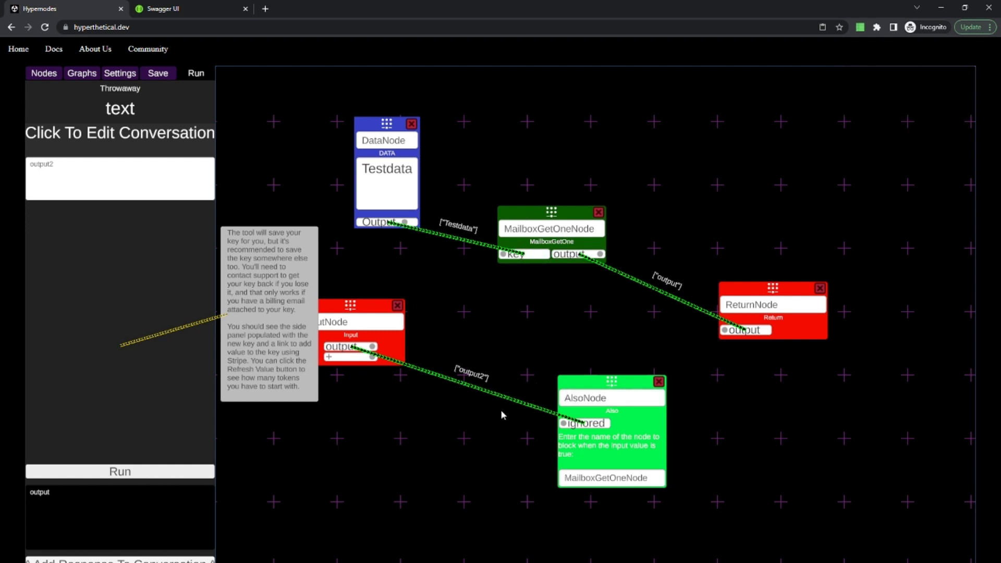
{"action": "left_click", "coordinate": [169, 474]}
{"action": "left_click", "coordinate": [100, 476]}
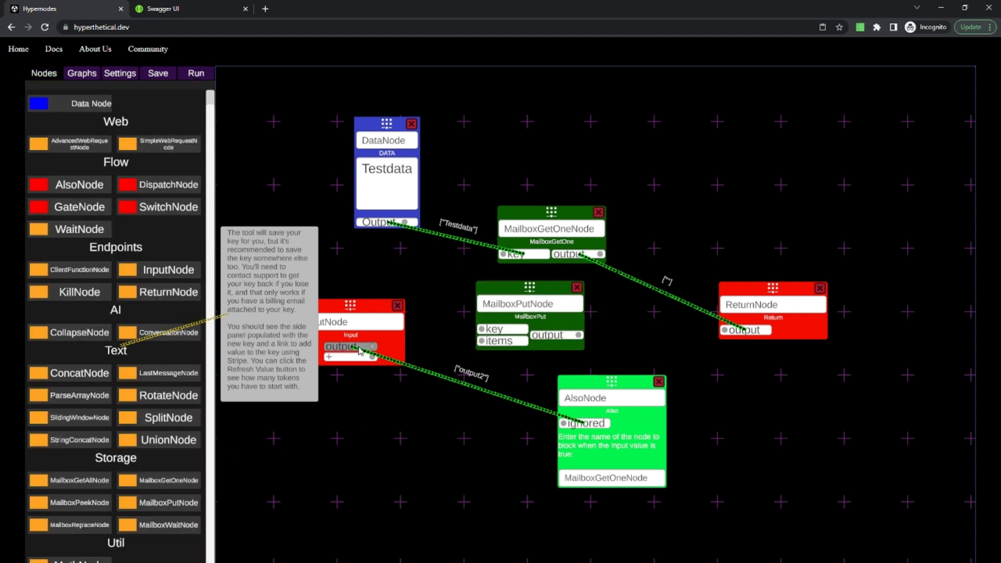
Add a MailboxPutNode with Testdata as its key and InputNode's output as its items, and connect its output to ReturnNode.
{"action": "left_click_drag", "start_coordinate": [358, 350], "coordinate": [447, 337]}
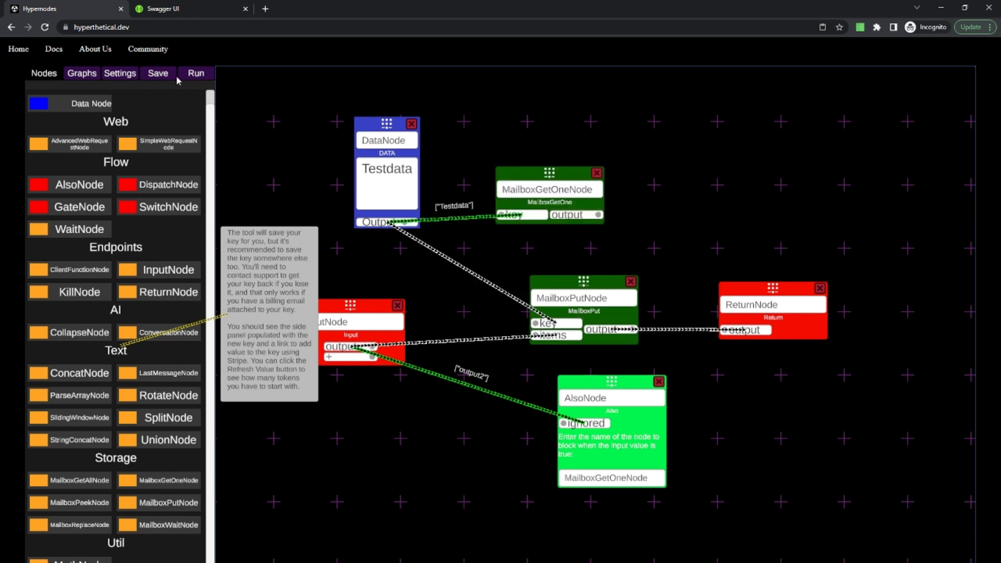
{"action": "left_click", "coordinate": [176, 77]}
Set the conversation input to two messages, "data 1" and "data 2", and run the storing graph.
{"action": "left_click", "coordinate": [189, 77]}
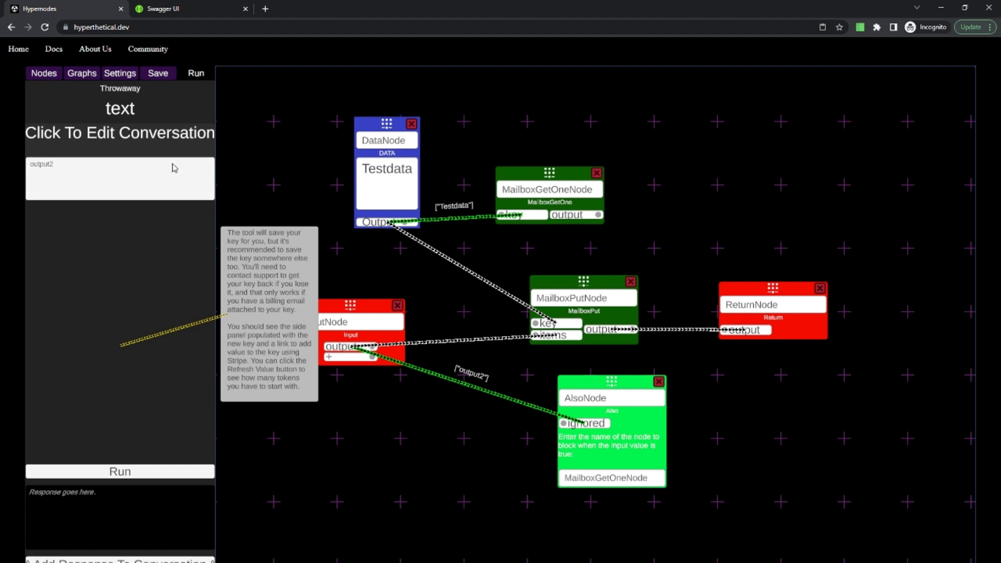
{"action": "left_click", "coordinate": [118, 136]}
{"action": "left_click", "coordinate": [455, 80]}
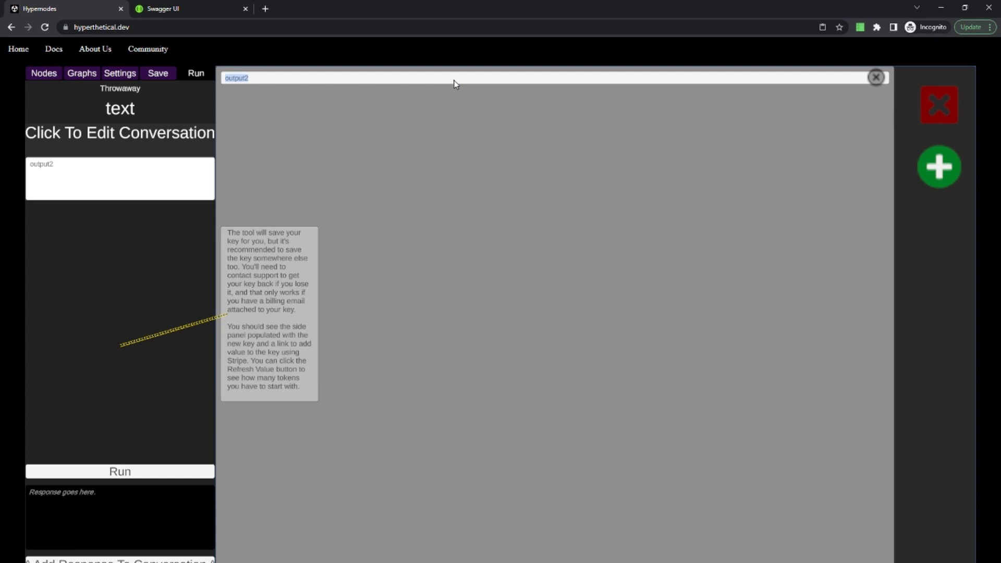
{"action": "type", "text": "data 1"}
{"action": "left_click", "coordinate": [939, 168]}
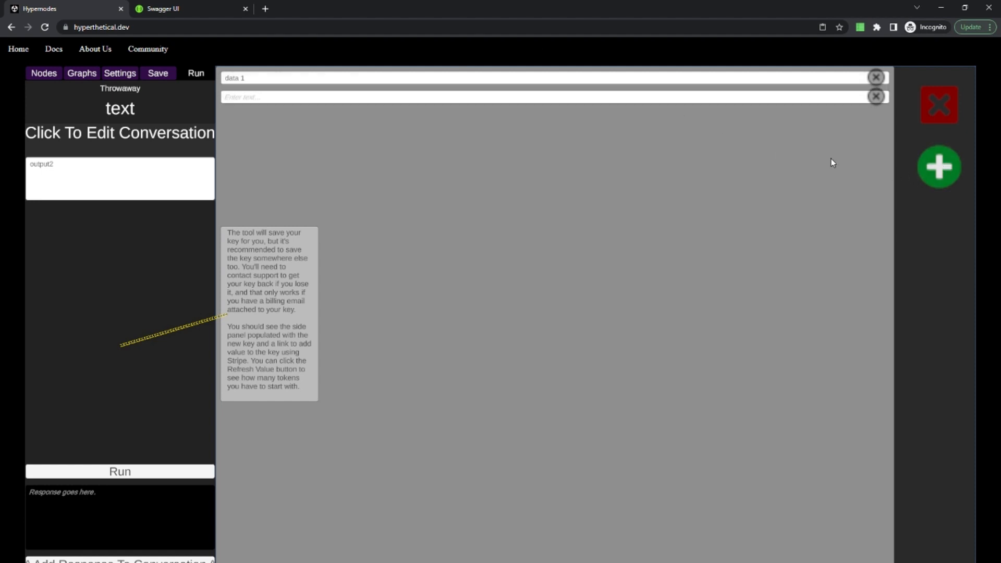
{"action": "left_click", "coordinate": [541, 99]}
{"action": "type", "text": "data 2"}
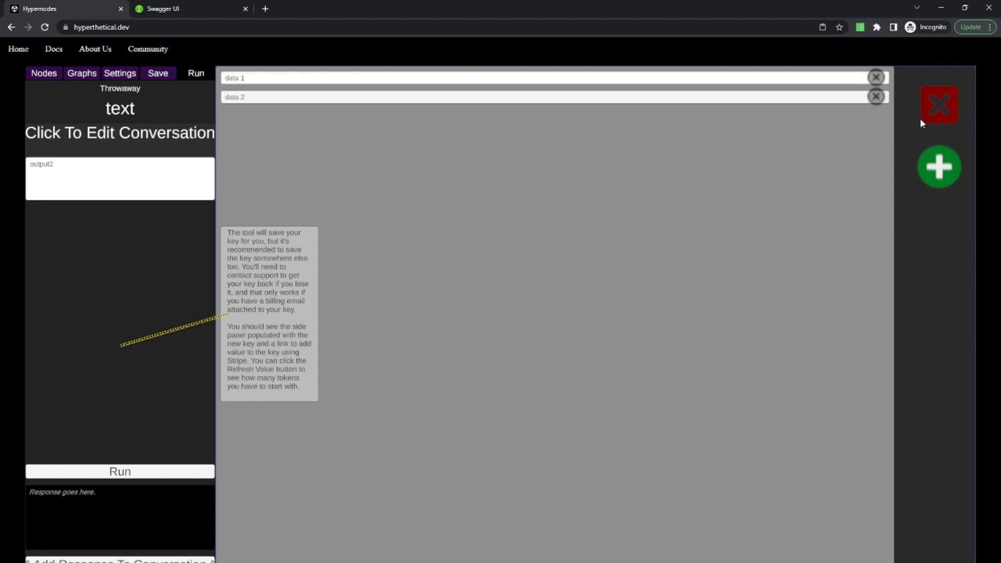
{"action": "left_click", "coordinate": [931, 118]}
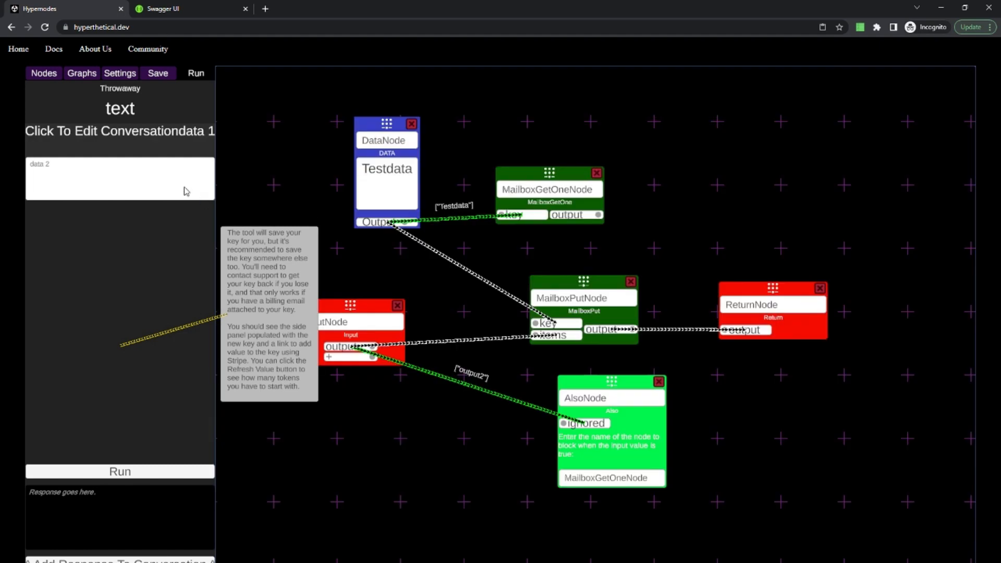
{"action": "left_click", "coordinate": [150, 471]}
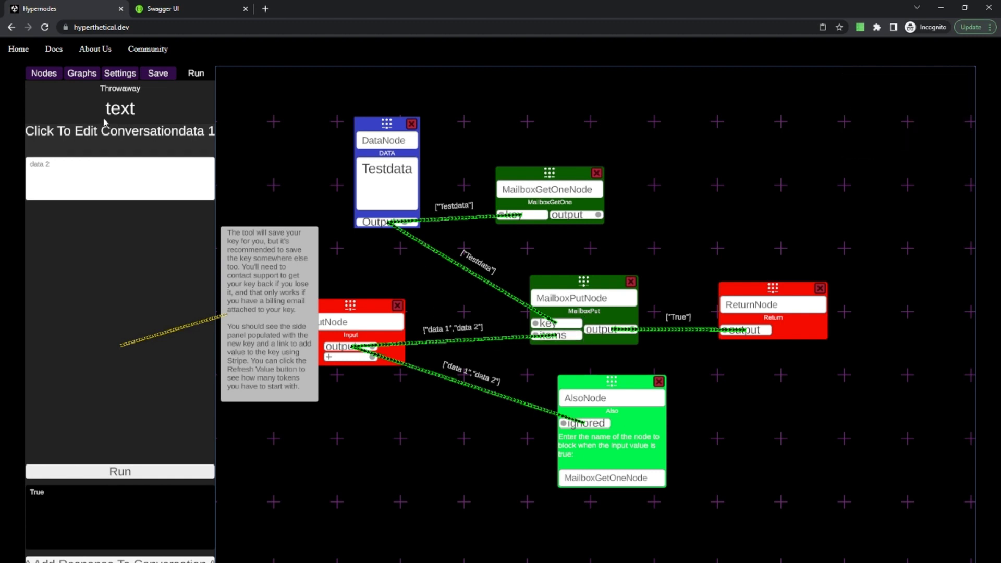
Add a MailboxGetAllNode above MailboxGetOneNode and connect the Testdata node's output to its key input.
{"action": "left_click", "coordinate": [47, 78]}
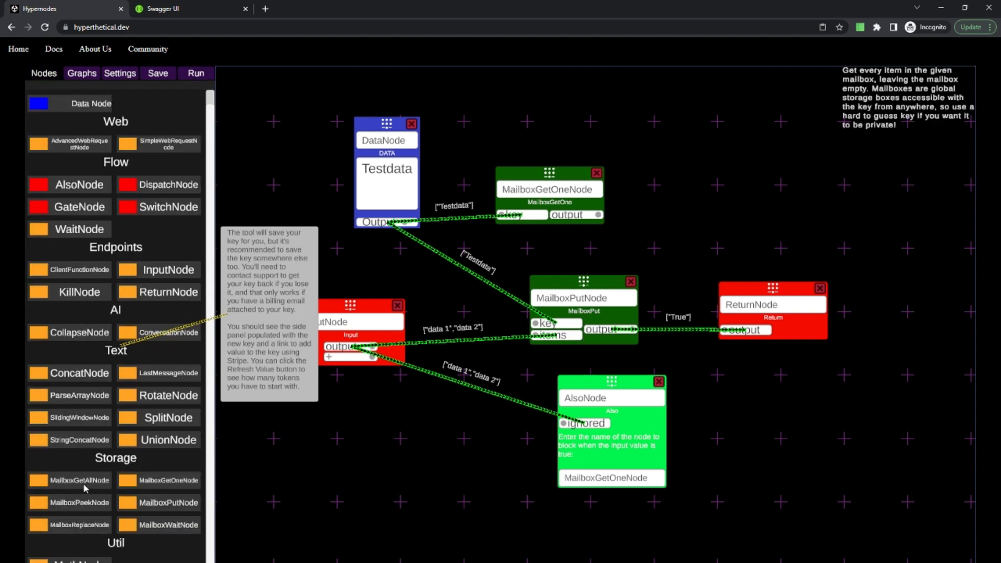
{"action": "left_click_drag", "start_coordinate": [84, 480], "coordinate": [503, 126]}
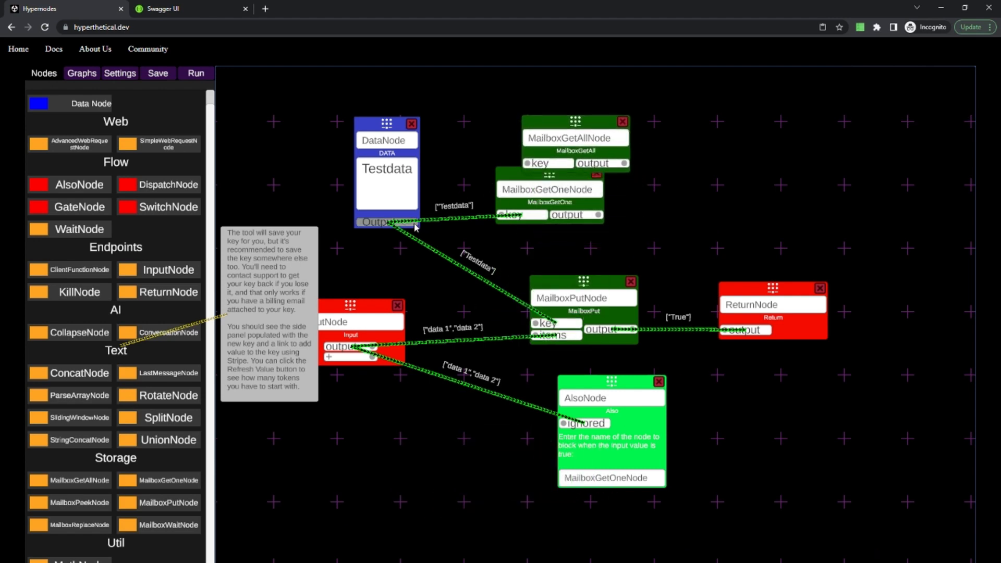
{"action": "left_click_drag", "start_coordinate": [412, 223], "coordinate": [546, 164]}
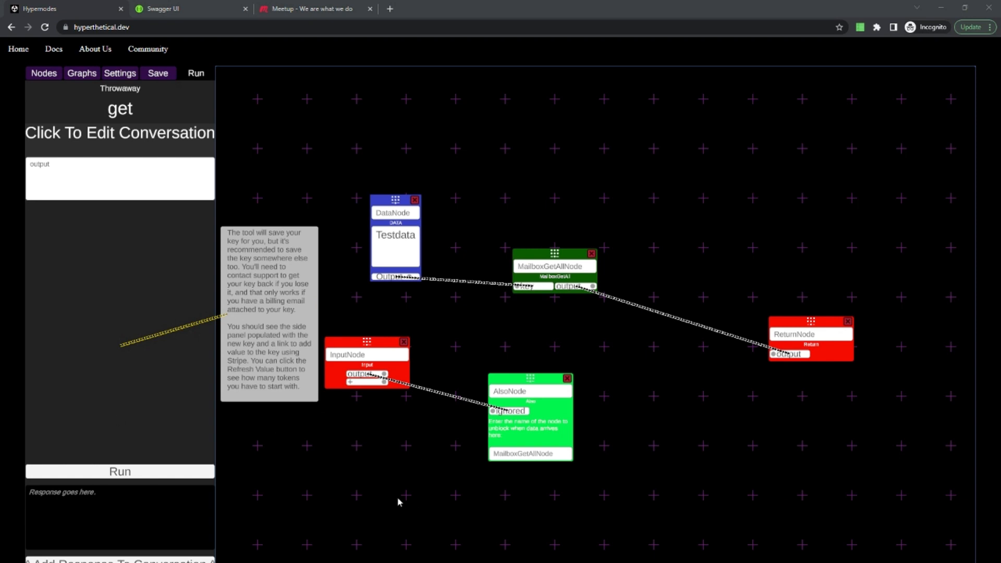
Run the MailboxGetAllNode graph and examine the full list of items passed to ReturnNode.
{"action": "left_click", "coordinate": [193, 472]}
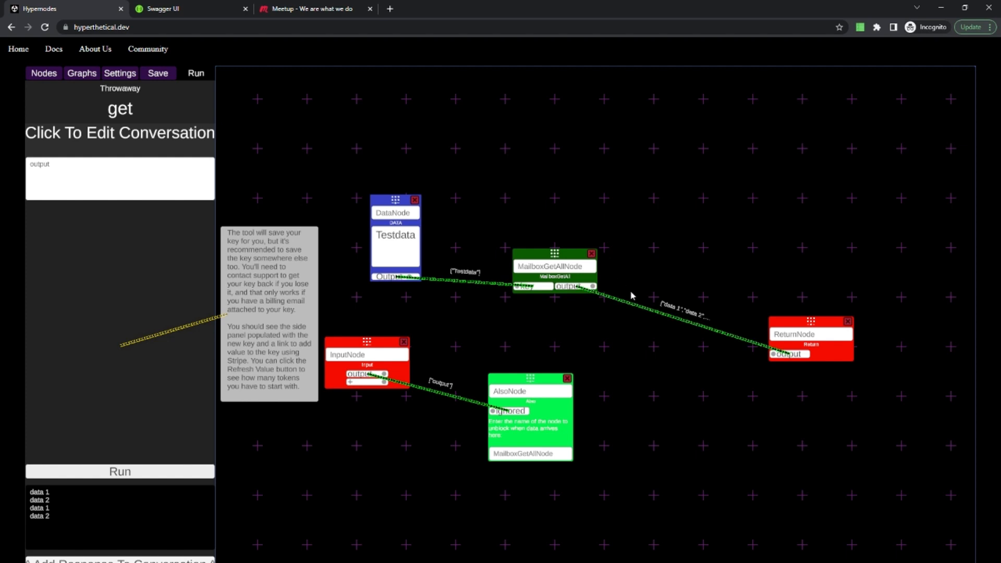
{"action": "left_click", "coordinate": [701, 317]}
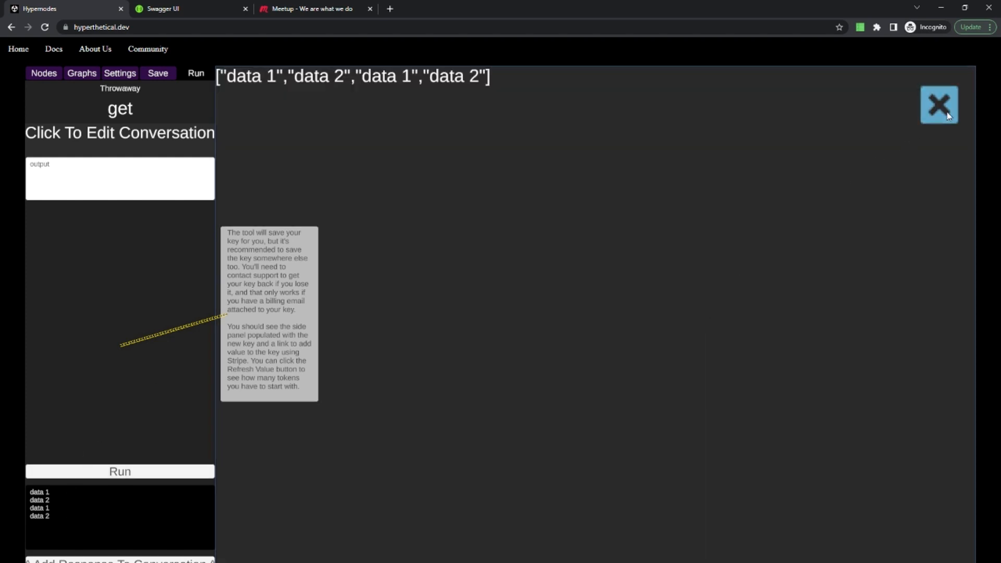
{"action": "left_click", "coordinate": [947, 116]}
{"action": "left_click", "coordinate": [686, 319]}
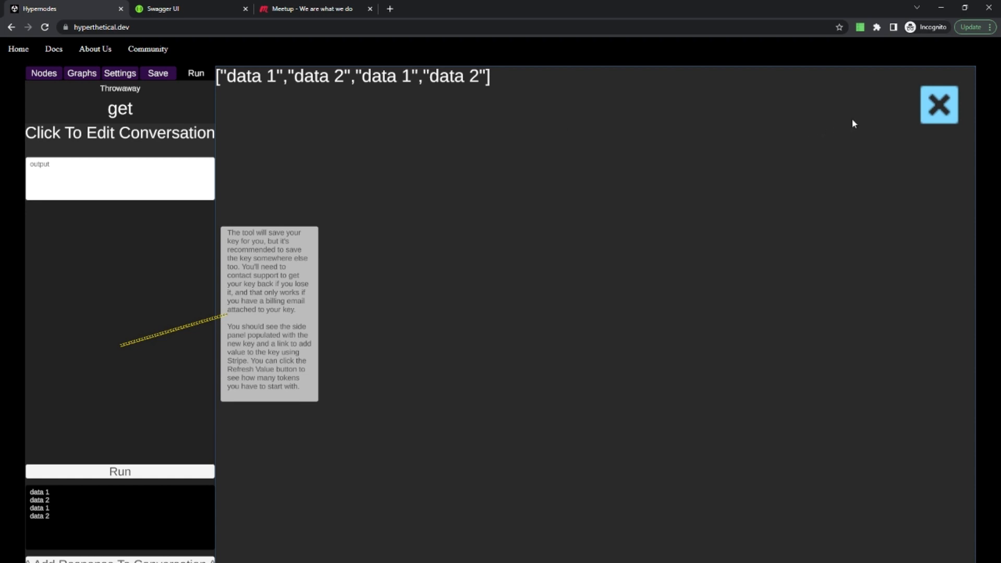
{"action": "left_click", "coordinate": [939, 105]}
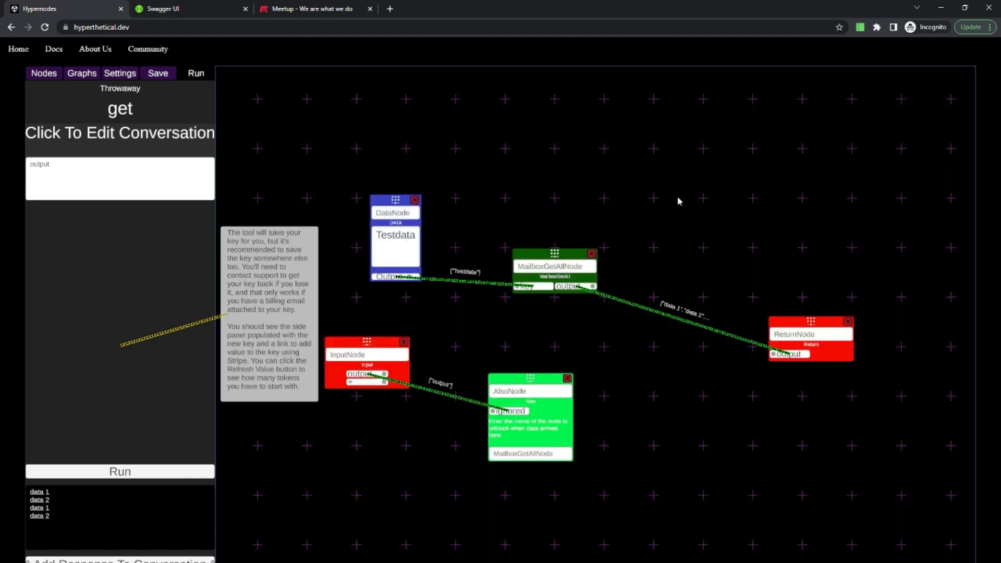
Add a MailboxReplaceNode and a MailboxPeekNode to the empty area above the retrieval graph.
{"action": "left_click", "coordinate": [44, 73]}
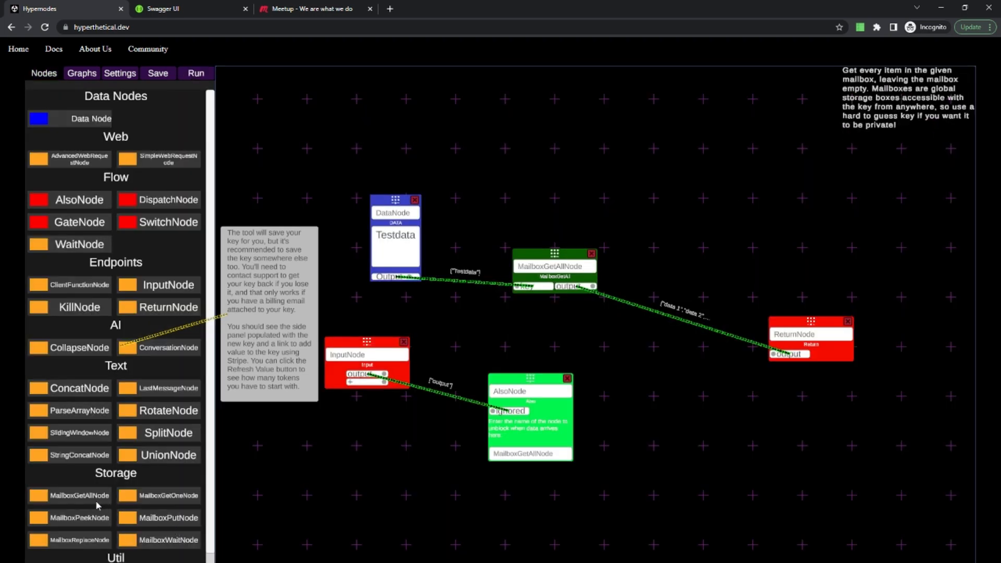
{"action": "left_click", "coordinate": [97, 542]}
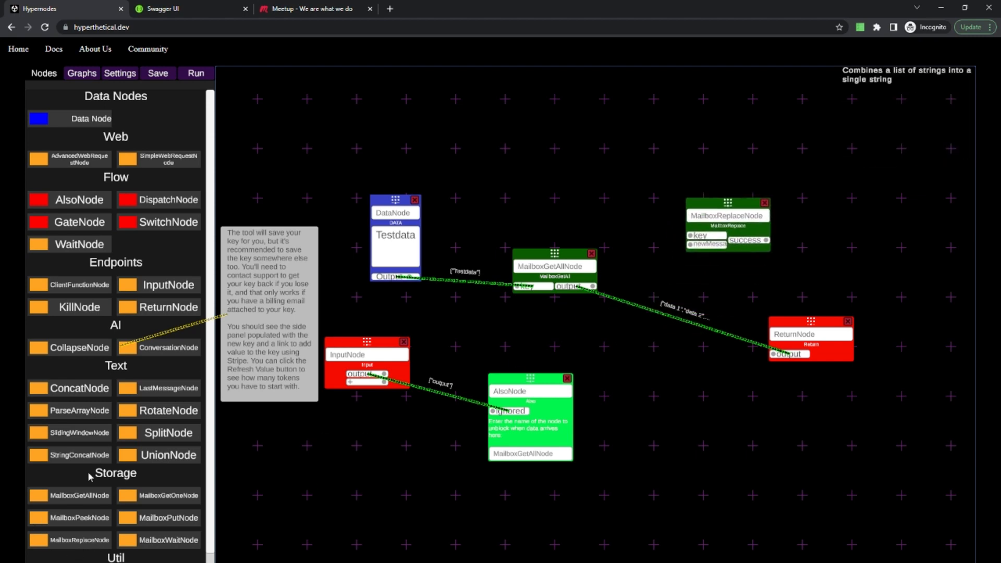
{"action": "left_click", "coordinate": [82, 524]}
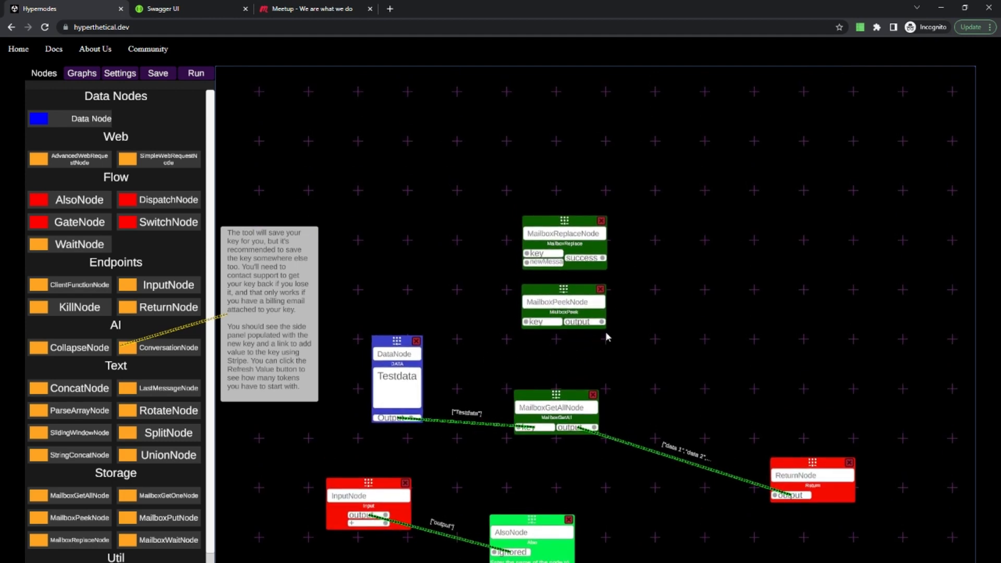
Add another MailboxGetAllNode and a MailboxPutNode near the top of the graph, and move MailboxReplaceNode clear of them.
{"action": "left_click", "coordinate": [88, 495]}
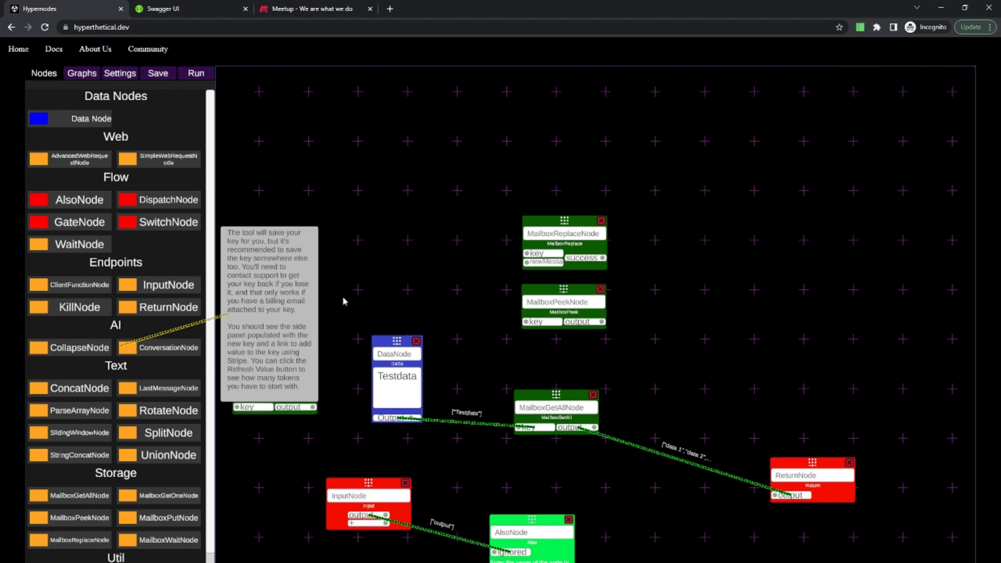
{"action": "left_click_drag", "start_coordinate": [343, 298], "coordinate": [359, 198]}
{"action": "left_click_drag", "start_coordinate": [181, 515], "coordinate": [520, 144]}
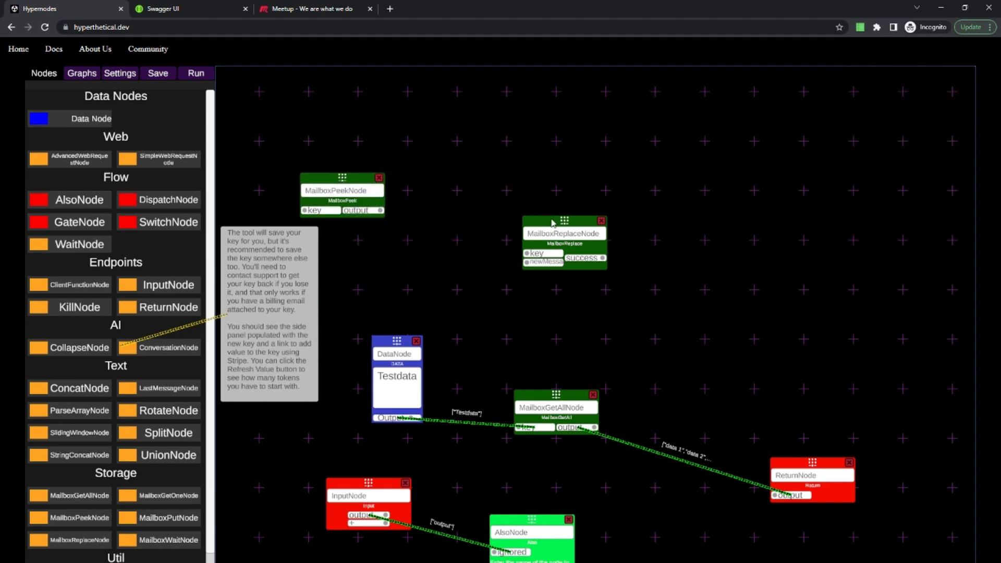
{"action": "left_click_drag", "start_coordinate": [563, 221], "coordinate": [609, 252]}
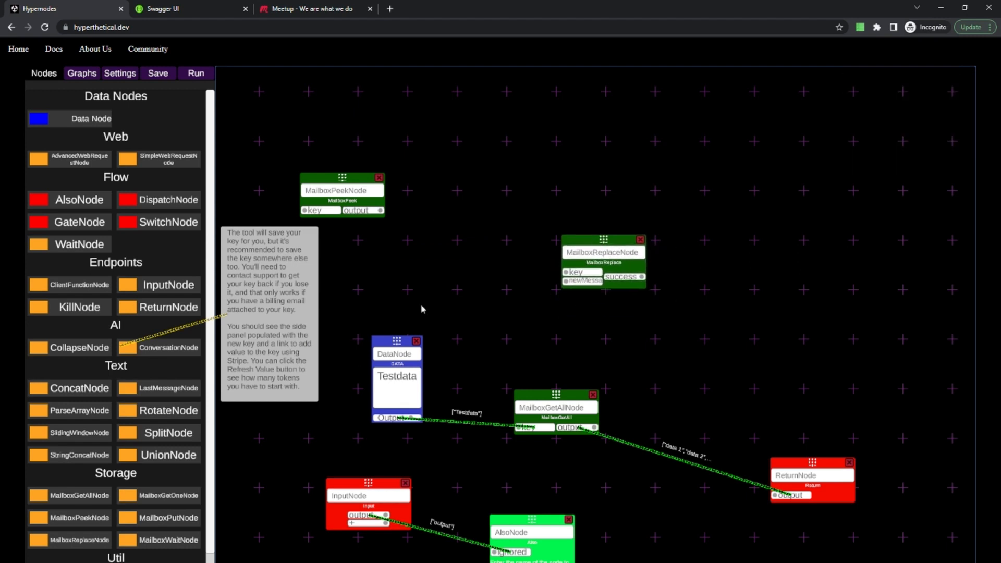
Place a new MailboxGetAllNode and MailboxPutNode side by side next to MailboxReplaceNode to compare their inputs and outputs.
{"action": "left_click", "coordinate": [82, 497]}
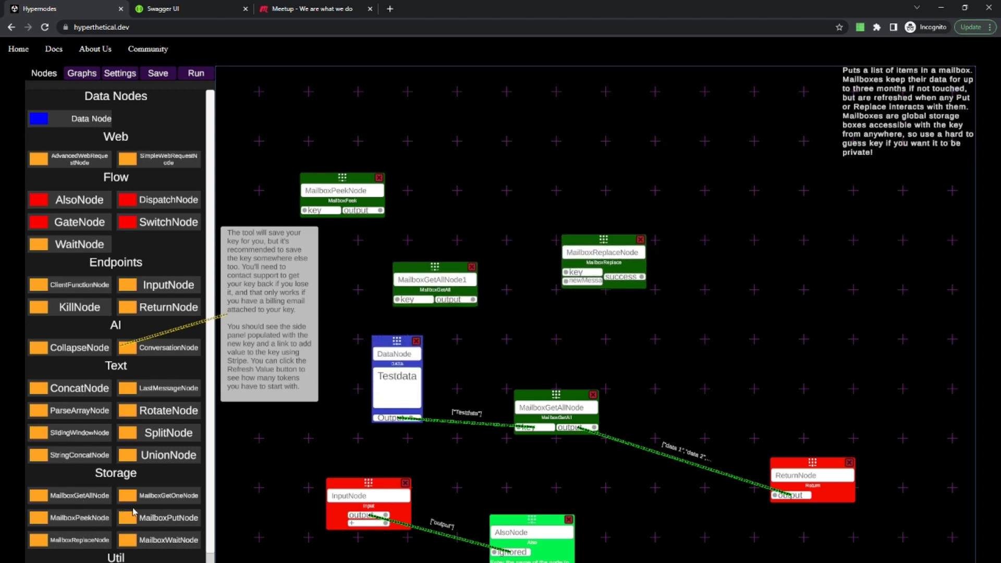
{"action": "mouse_move", "coordinate": [107, 547]}
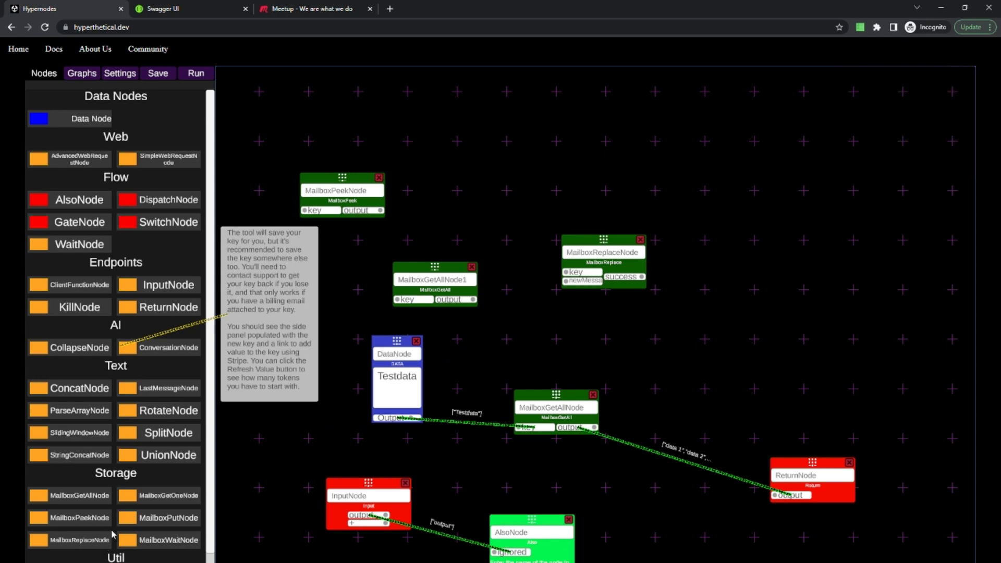
{"action": "left_click", "coordinate": [169, 517]}
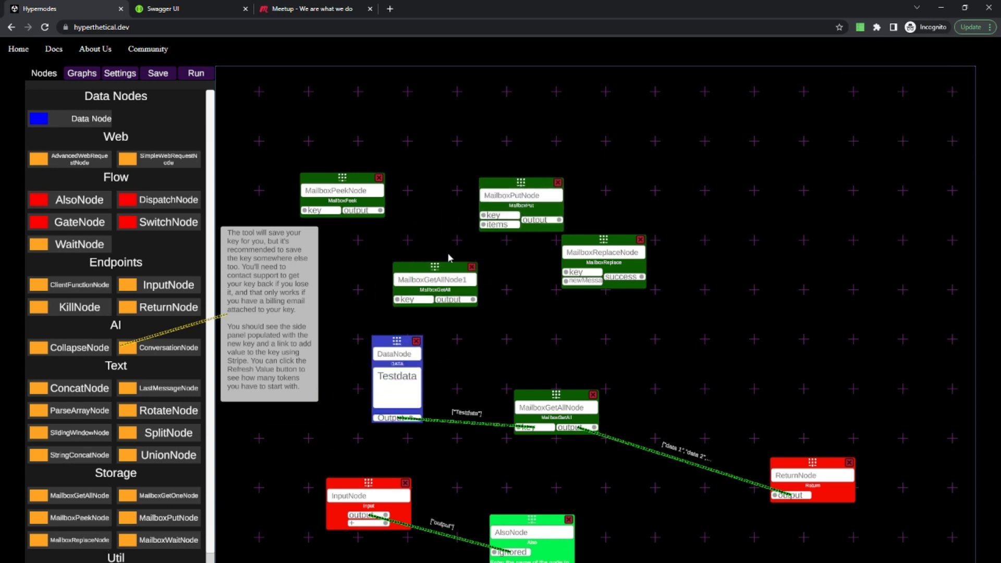
{"action": "left_click_drag", "start_coordinate": [439, 267], "coordinate": [402, 260]}
{"action": "left_click_drag", "start_coordinate": [495, 202], "coordinate": [479, 272]}
{"action": "mouse_move", "coordinate": [400, 304]}
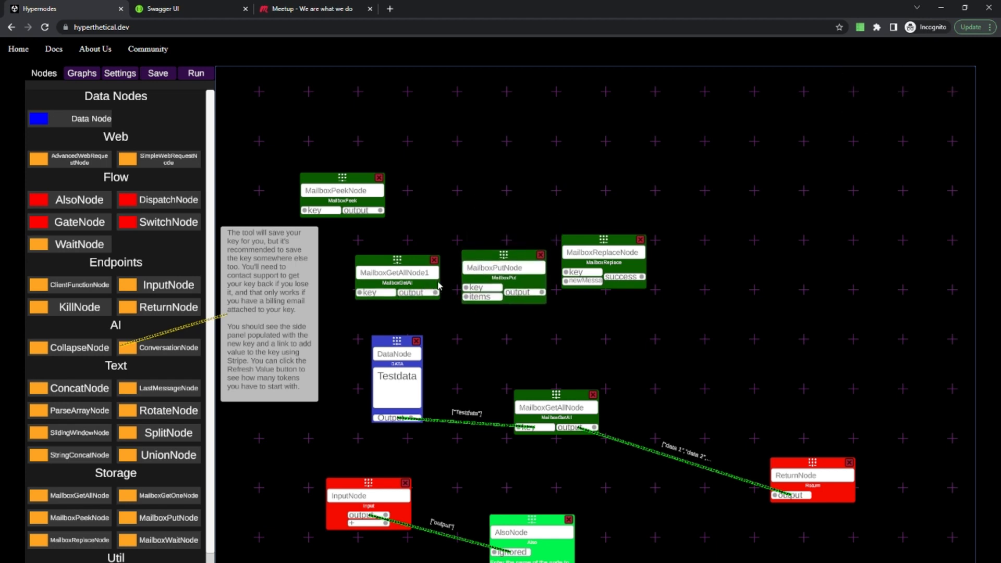
{"action": "mouse_move", "coordinate": [474, 261]}
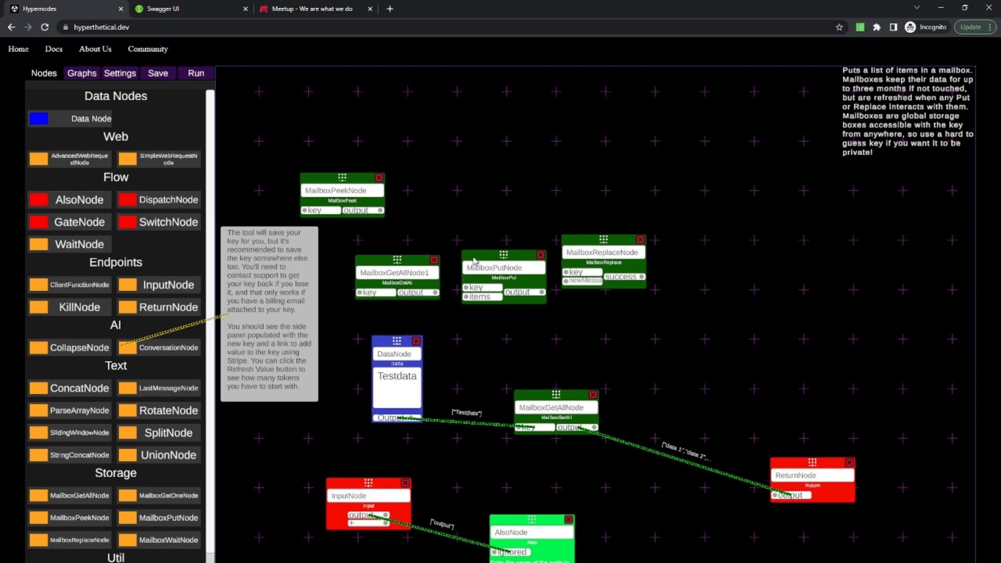
Delete the unconnected MailboxPutNode and MailboxGetAllNode1, and place MailboxPeekNode and MailboxReplaceNode side by side above the Testdata node.
{"action": "left_click", "coordinate": [540, 255]}
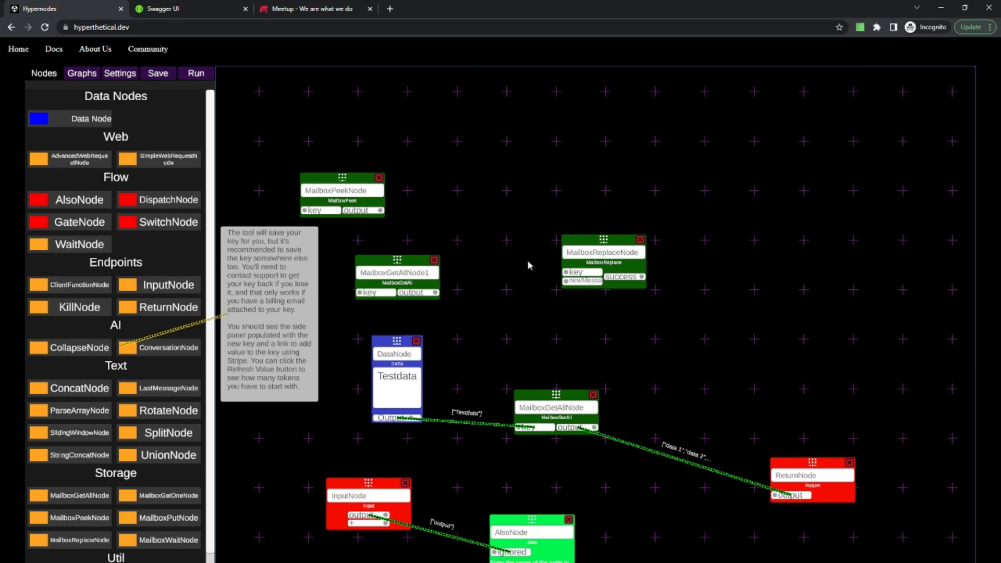
{"action": "left_click", "coordinate": [433, 260]}
{"action": "left_click_drag", "start_coordinate": [342, 177], "coordinate": [426, 245]}
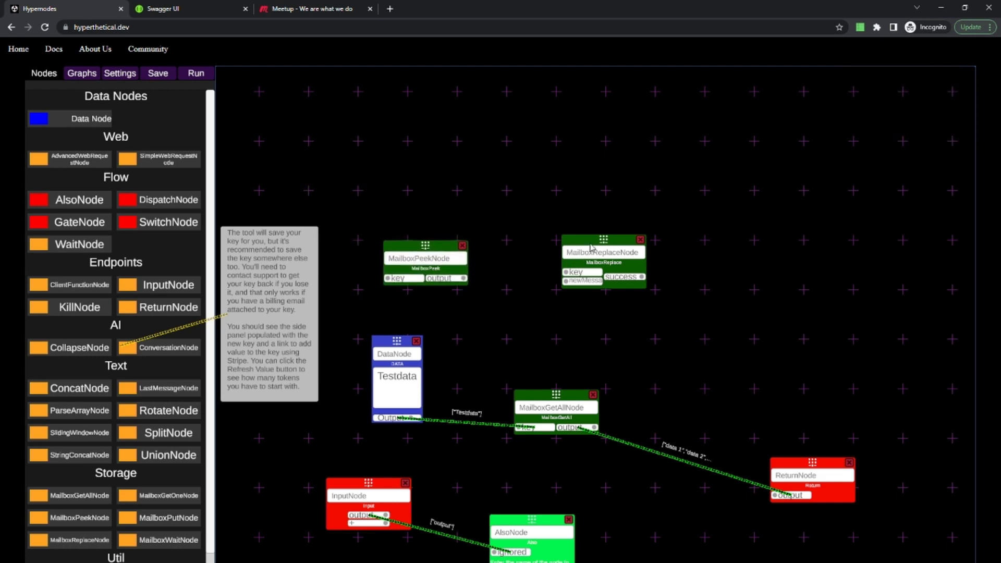
{"action": "left_click_drag", "start_coordinate": [575, 242], "coordinate": [491, 247]}
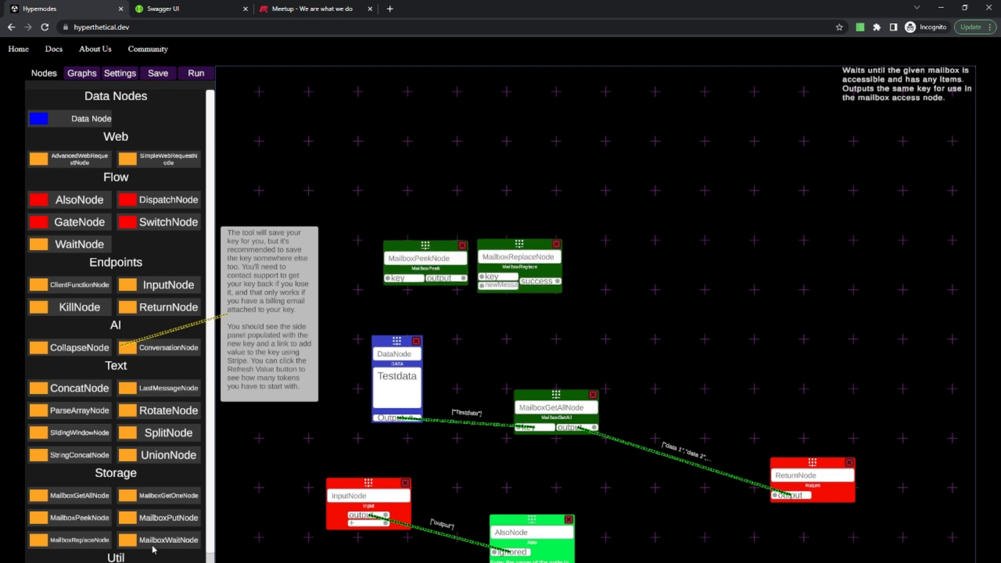
Add a MailboxWaitNode to the open area above MailboxGetAllNode, and move MailboxPeekNode above the level of MailboxReplaceNode.
{"action": "left_click_drag", "start_coordinate": [153, 549], "coordinate": [656, 363]}
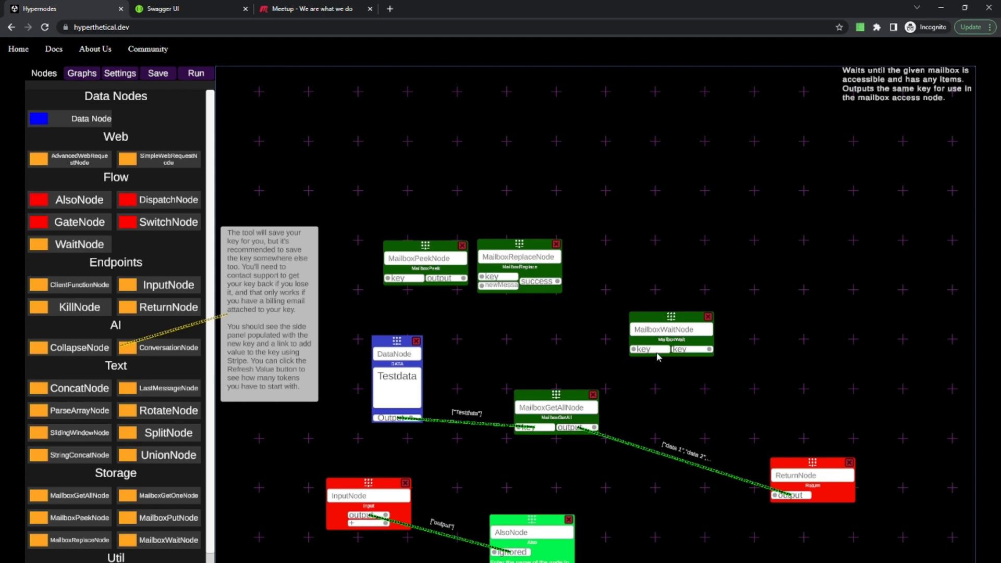
{"action": "mouse_move", "coordinate": [654, 323]}
{"action": "left_mouse_down"}
{"action": "mouse_move", "coordinate": [628, 286]}
{"action": "mouse_move", "coordinate": [600, 313]}
{"action": "mouse_move", "coordinate": [646, 297]}
{"action": "mouse_move", "coordinate": [668, 344]}
{"action": "mouse_move", "coordinate": [645, 324]}
{"action": "mouse_move", "coordinate": [654, 318]}
{"action": "left_mouse_up"}
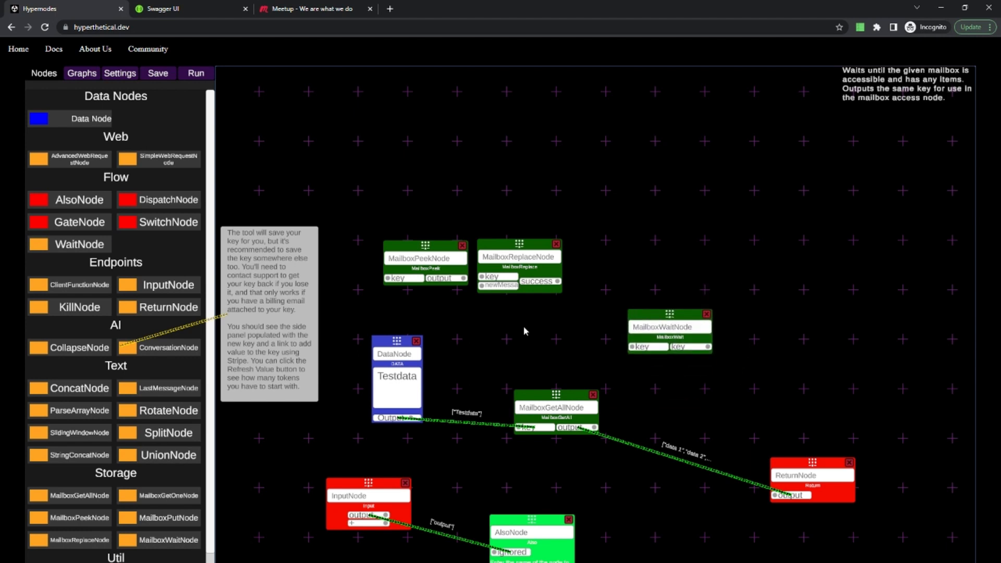
{"action": "left_click_drag", "start_coordinate": [424, 245], "coordinate": [428, 204]}
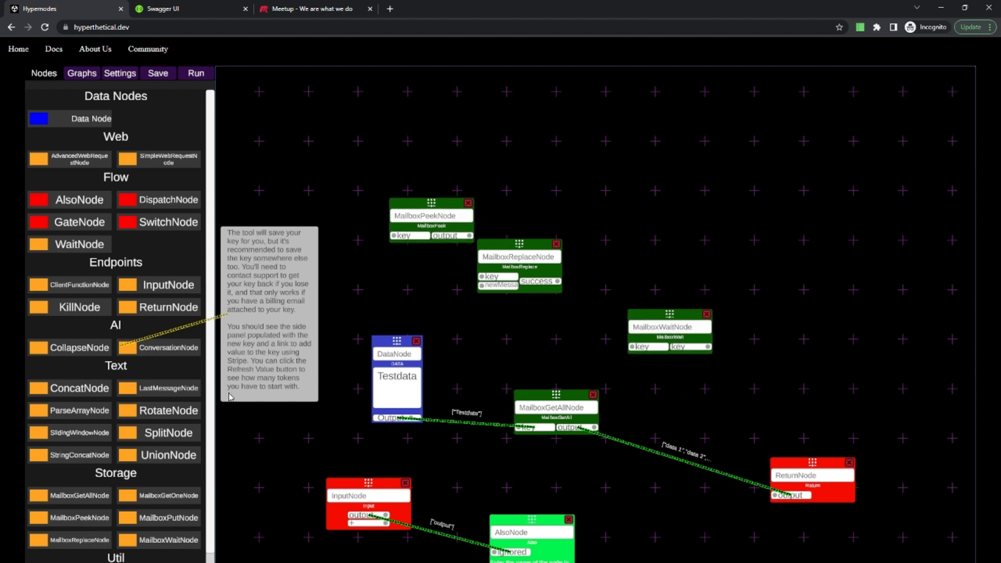
{"action": "left_click_drag", "start_coordinate": [632, 315], "coordinate": [612, 304]}
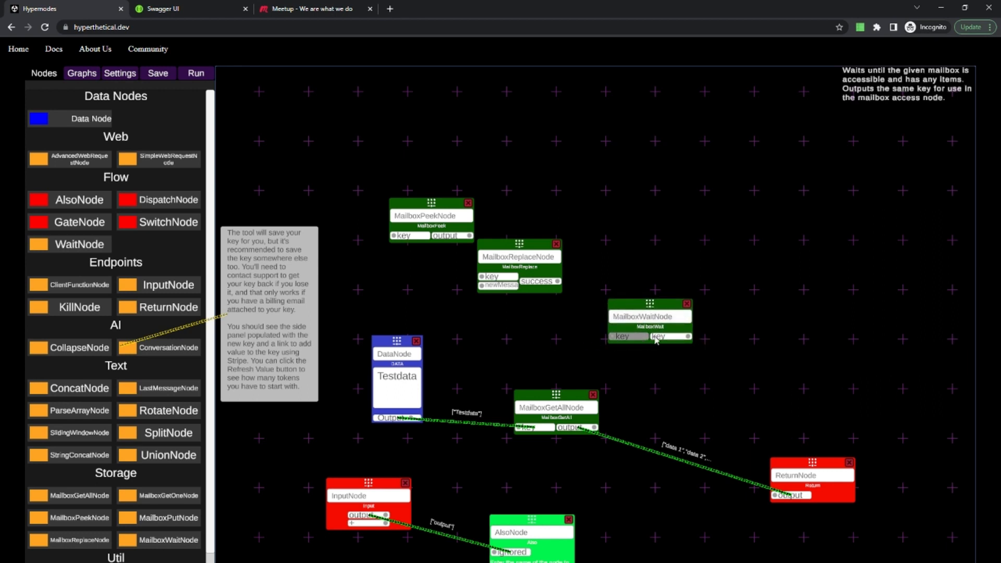
{"action": "left_click_drag", "start_coordinate": [689, 336], "coordinate": [791, 333]}
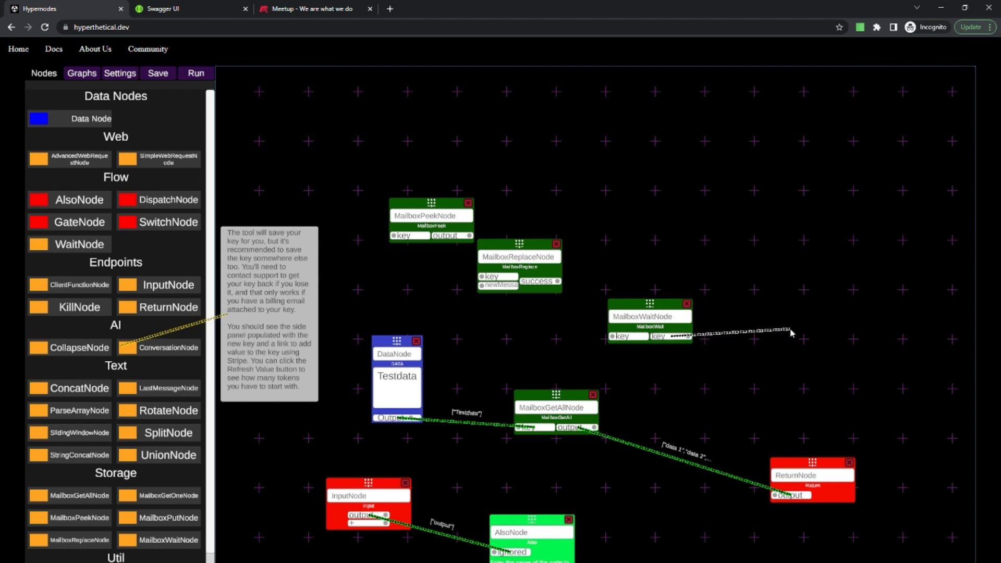
{"action": "left_click_drag", "start_coordinate": [791, 333], "coordinate": [787, 333]}
Wire MailboxWaitNode between the Testdata node's output and MailboxGetAllNode's key, and arrange the chain in a row ending at ReturnNode.
{"action": "left_click_drag", "start_coordinate": [618, 305], "coordinate": [522, 332]}
{"action": "left_click_drag", "start_coordinate": [398, 417], "coordinate": [534, 428]}
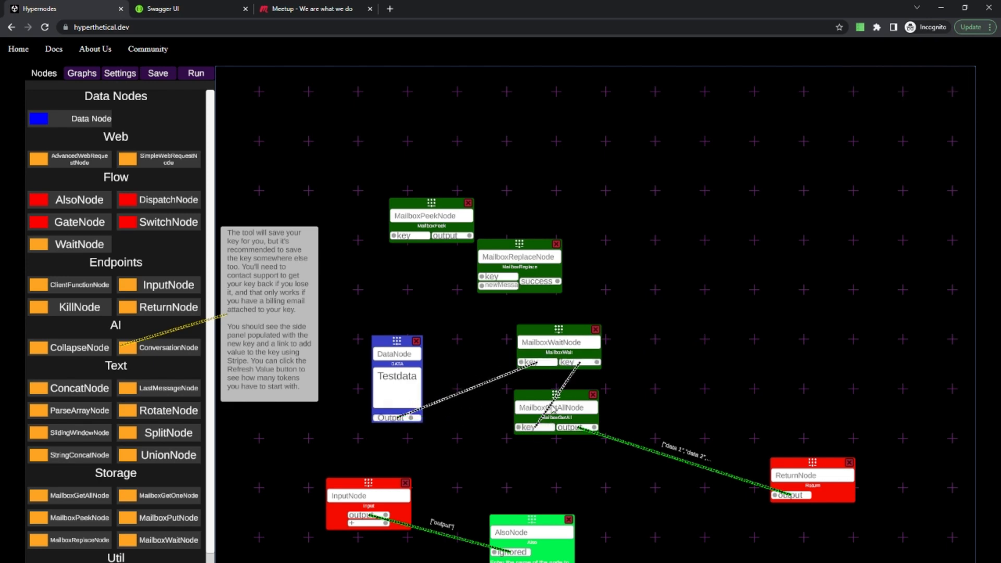
{"action": "left_click_drag", "start_coordinate": [566, 397], "coordinate": [687, 328]}
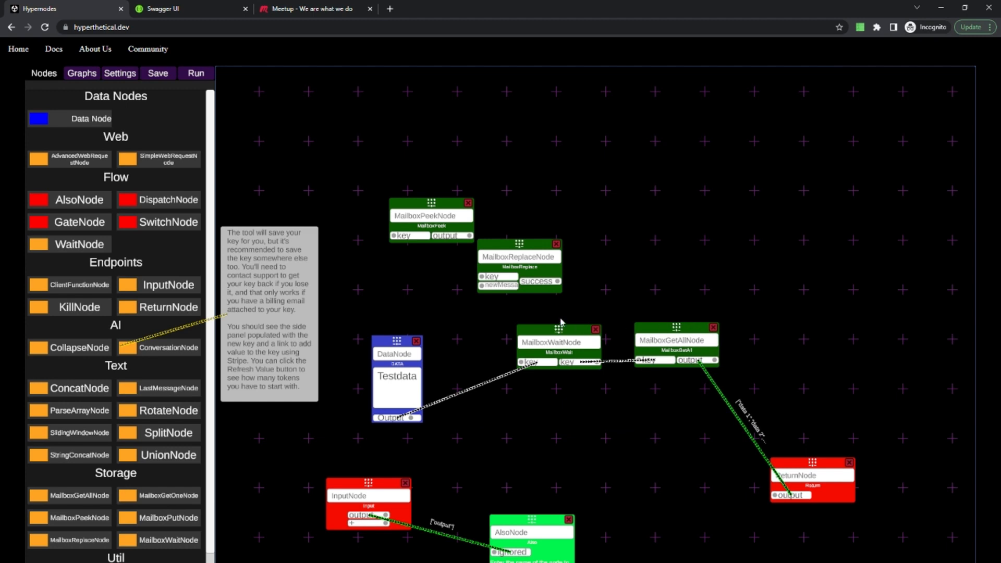
{"action": "left_click_drag", "start_coordinate": [554, 333], "coordinate": [523, 351]}
{"action": "left_click_drag", "start_coordinate": [649, 338], "coordinate": [620, 369]}
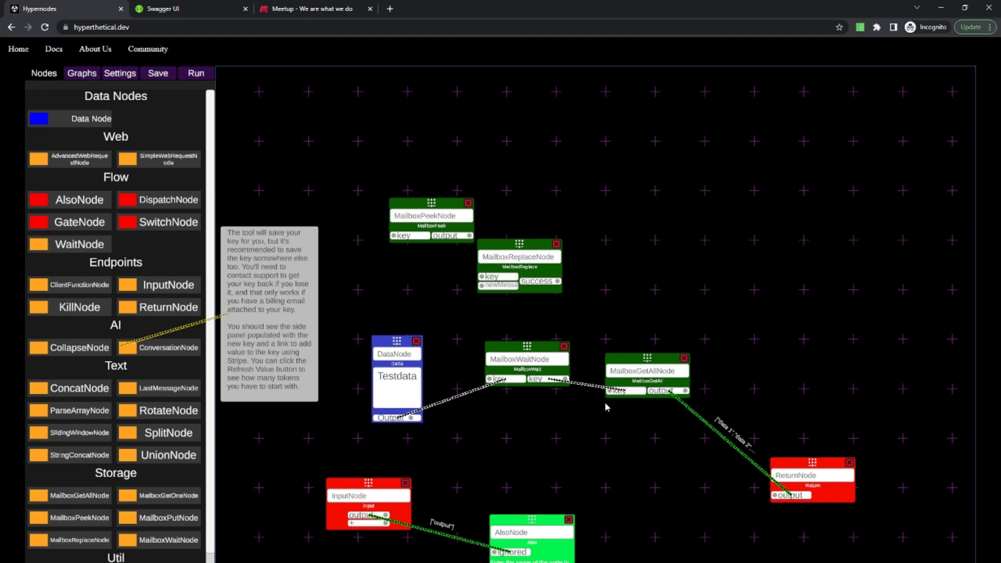
{"action": "left_click_drag", "start_coordinate": [511, 356], "coordinate": [503, 376]}
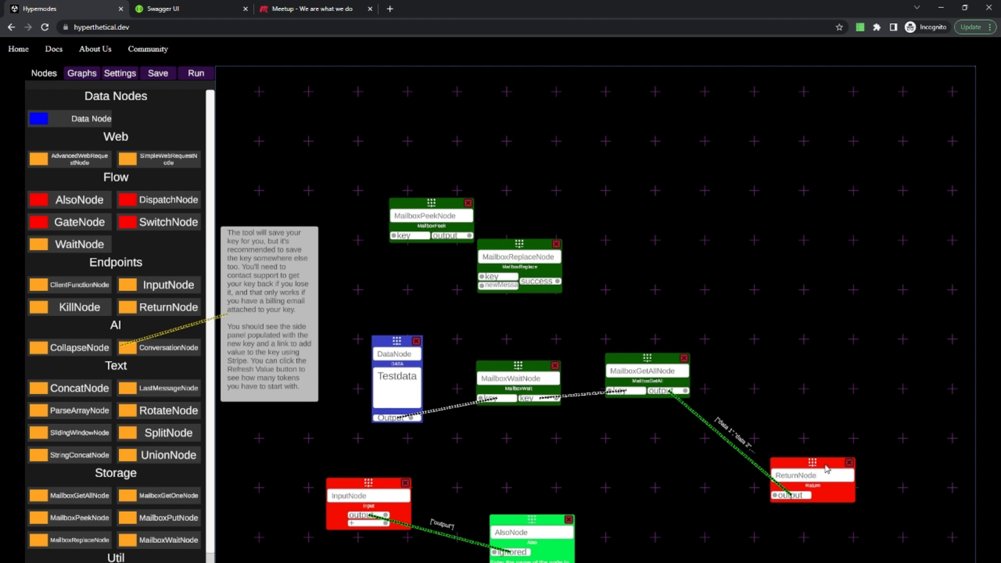
{"action": "left_click_drag", "start_coordinate": [829, 459], "coordinate": [840, 351]}
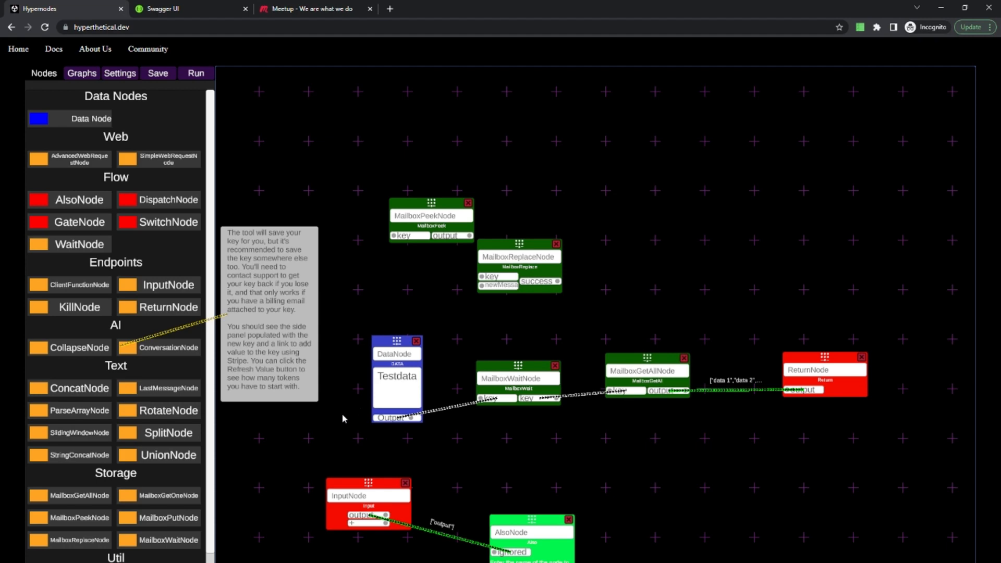
Read the queue message size limit in the Azure Queue Storage introduction article, and return to the Hypernodes graph.
{"action": "left_click", "coordinate": [190, 562]}
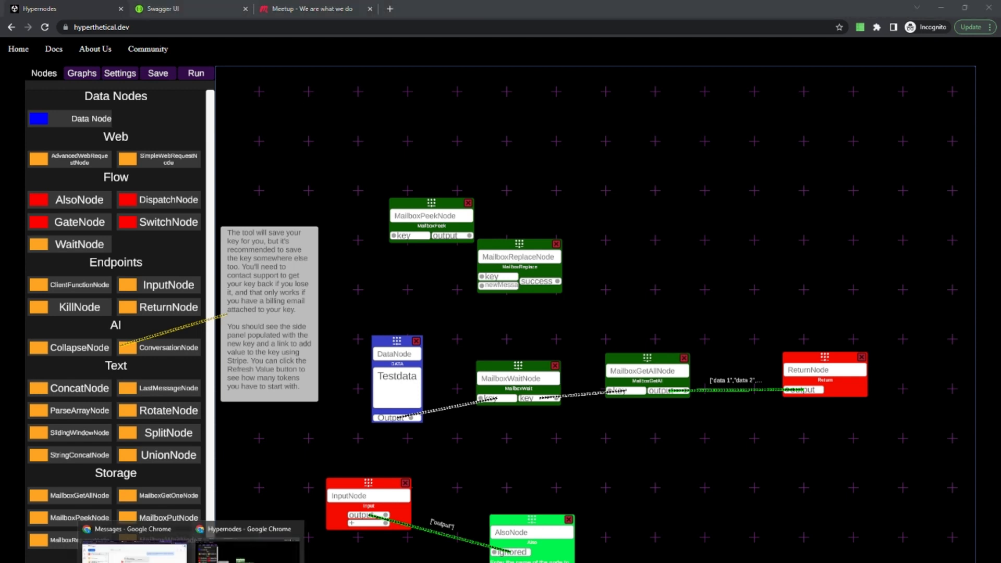
{"action": "left_click", "coordinate": [134, 545]}
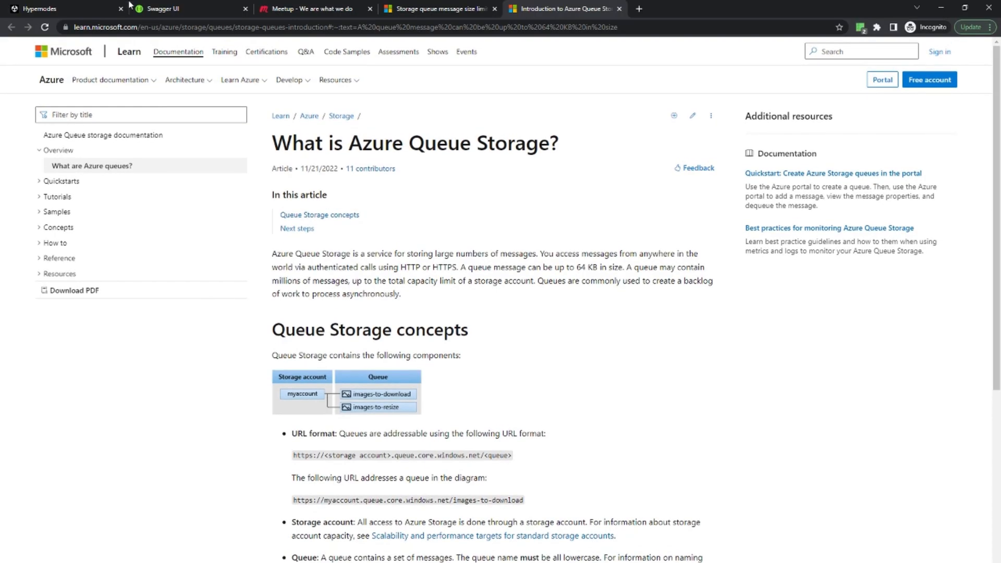
{"action": "left_click", "coordinate": [126, 7]}
{"action": "left_click", "coordinate": [521, 9]}
{"action": "left_click_drag", "start_coordinate": [458, 271], "coordinate": [624, 265]}
{"action": "left_click", "coordinate": [67, 6]}
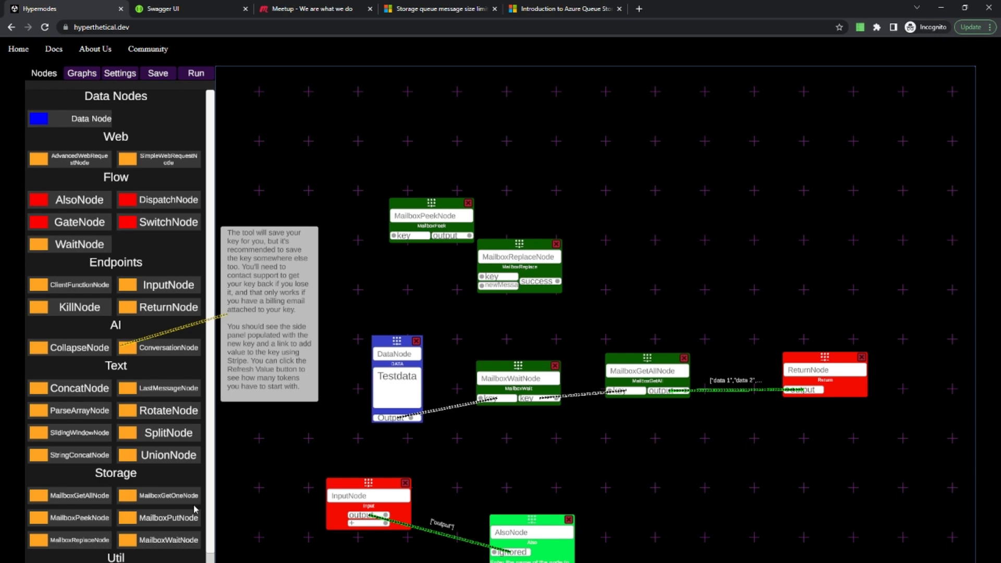
Add a MailboxGetOneNode and another MailboxGetAllNode side by side above the retrieval chain.
{"action": "left_click_drag", "start_coordinate": [189, 517], "coordinate": [613, 270]}
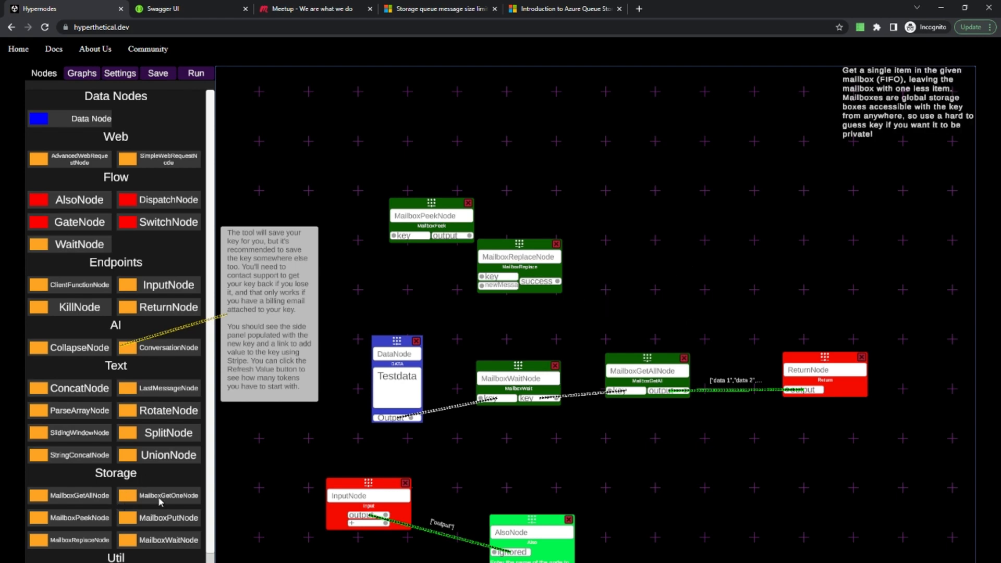
{"action": "left_click_drag", "start_coordinate": [160, 502], "coordinate": [613, 276]}
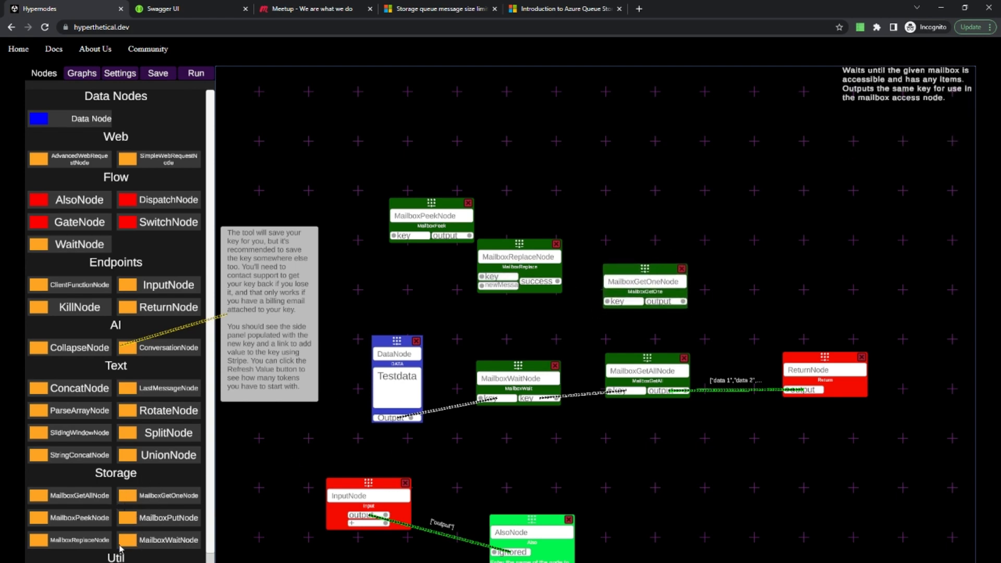
{"action": "left_click_drag", "start_coordinate": [79, 495], "coordinate": [723, 266]}
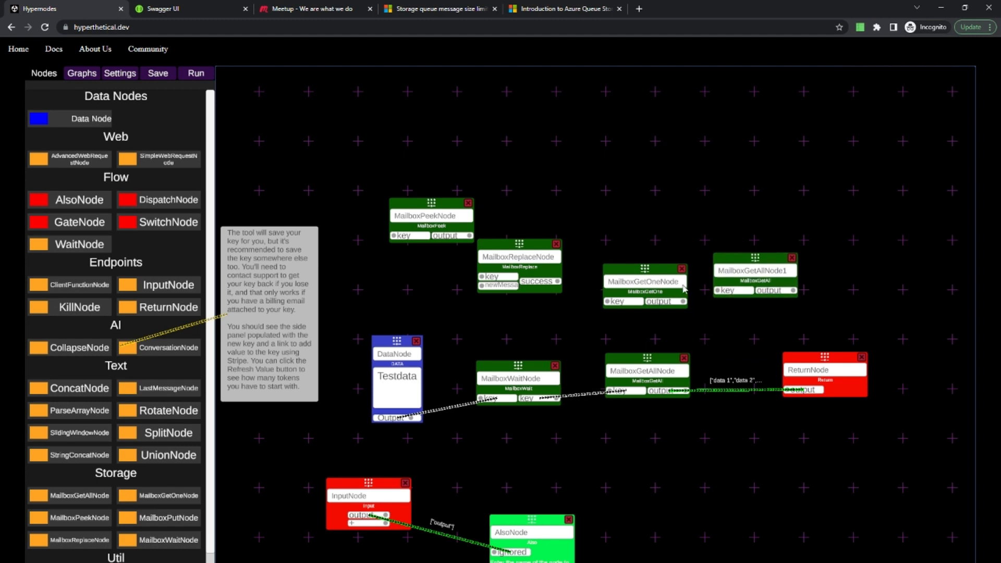
{"action": "left_click", "coordinate": [563, 8]}
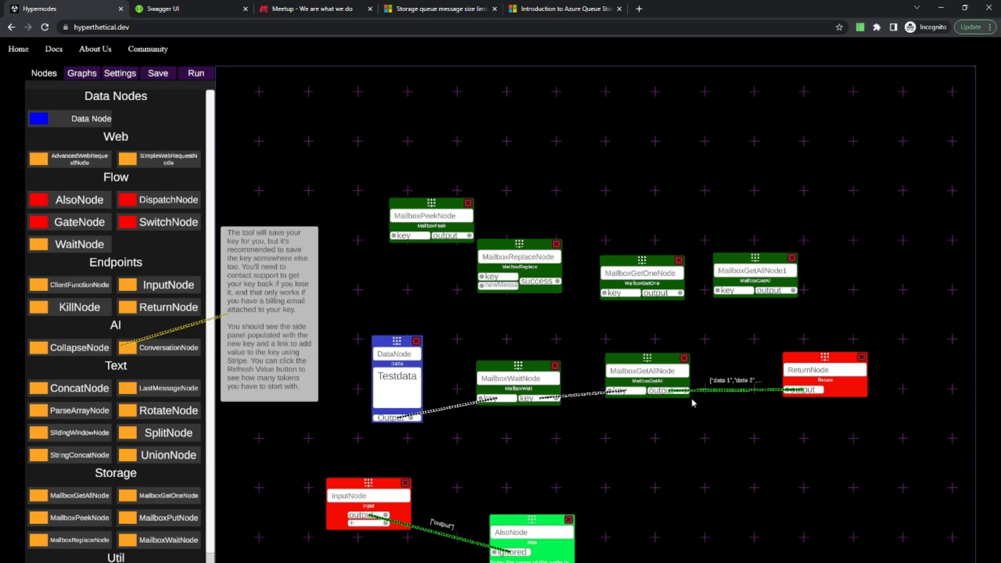
Place a SplitNode directly above MailboxGetOneNode to show its inputs, and delete it.
{"action": "left_click", "coordinate": [168, 434]}
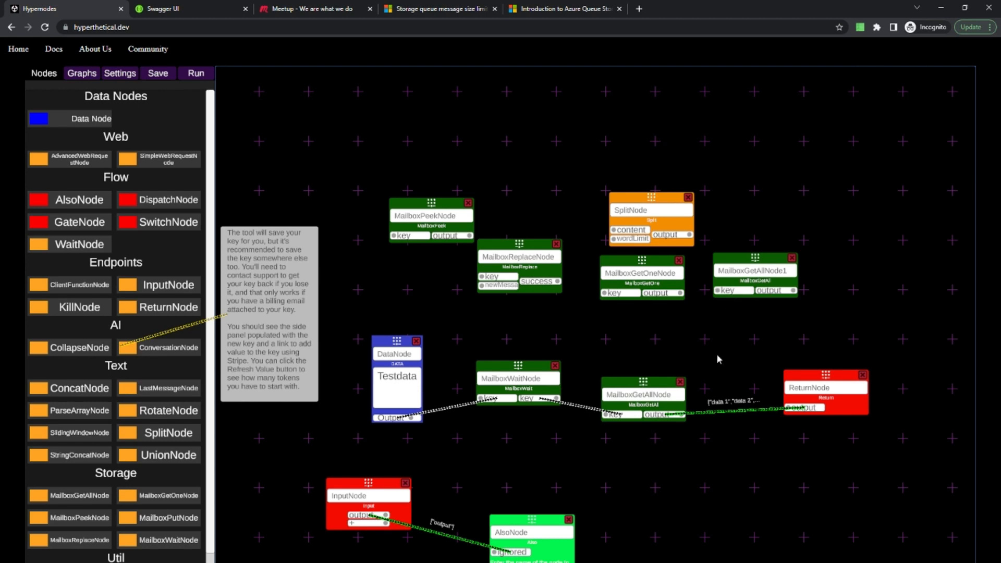
{"action": "left_click", "coordinate": [688, 197]}
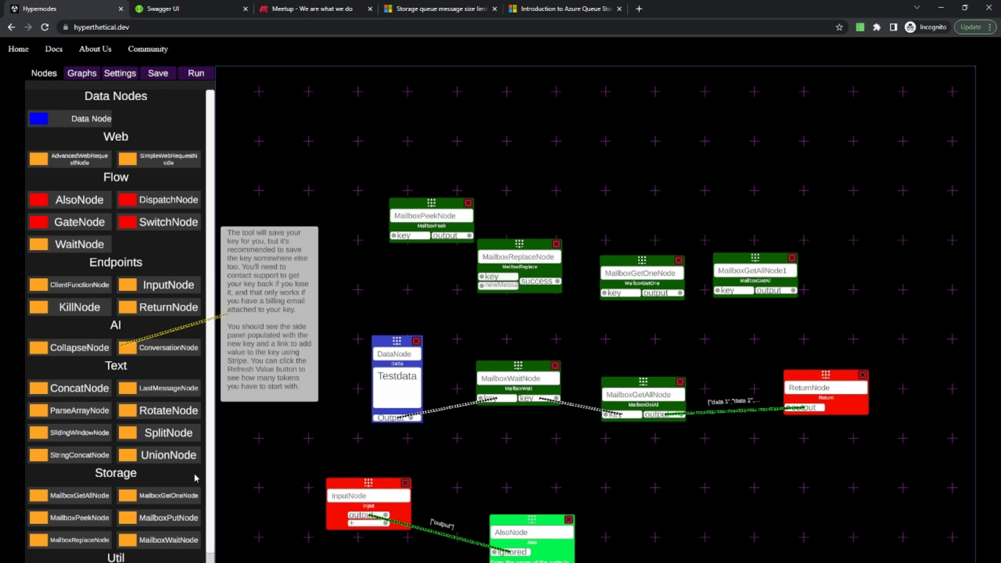
{"action": "scroll", "coordinate": [174, 453], "scroll_direction": "down", "scroll_amount": 3}
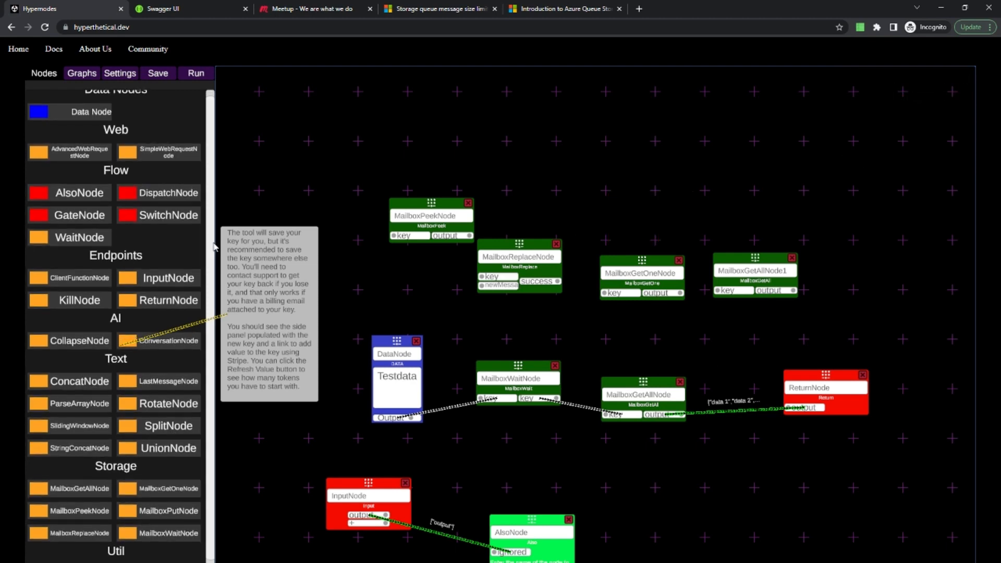
{"action": "scroll", "coordinate": [215, 250], "scroll_direction": "down", "scroll_amount": 3}
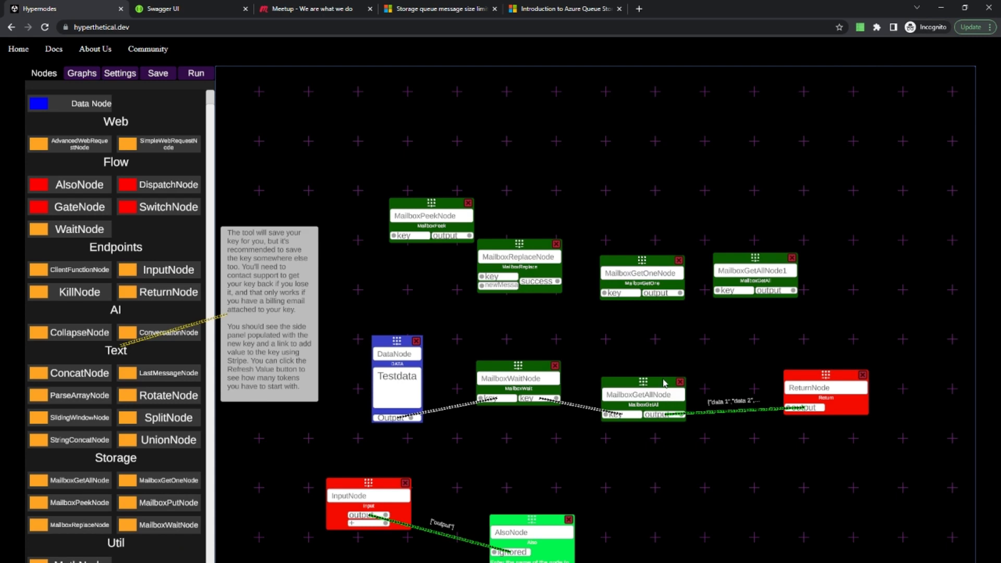
Align the connected MailboxGetAllNode with MailboxWaitNode, and move MailboxReplaceNode up beside MailboxPeekNode.
{"action": "left_click_drag", "start_coordinate": [665, 384], "coordinate": [669, 369]}
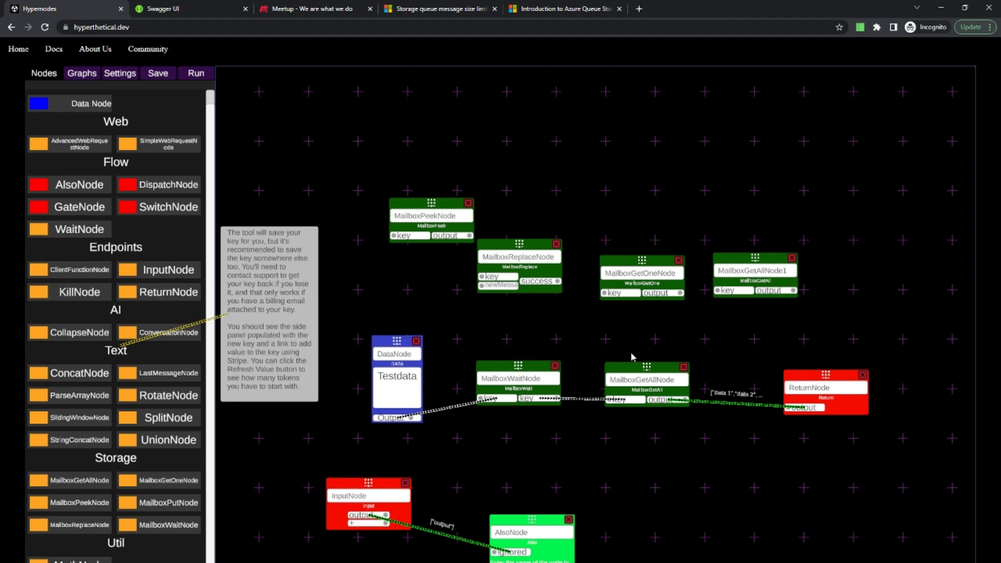
{"action": "left_click_drag", "start_coordinate": [514, 244], "coordinate": [525, 208]}
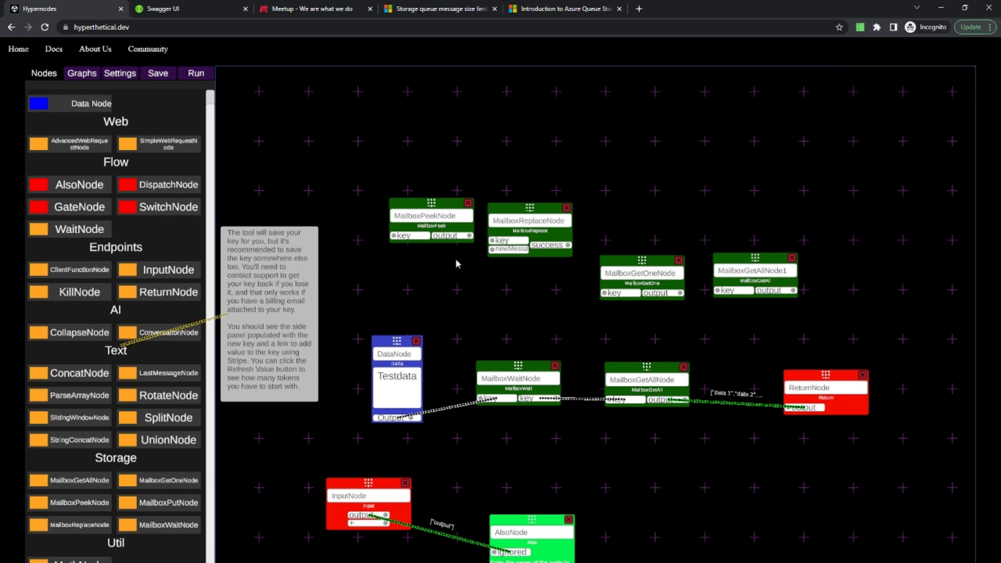
{"action": "scroll", "coordinate": [179, 235], "scroll_direction": "down", "scroll_amount": 3}
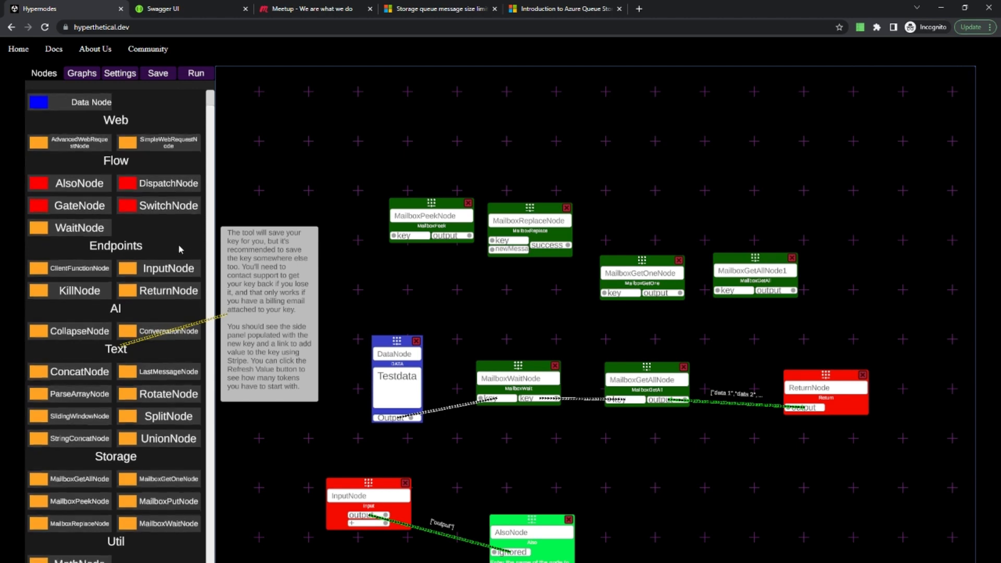
{"action": "scroll", "coordinate": [188, 263], "scroll_direction": "up", "scroll_amount": 3}
{"action": "scroll", "coordinate": [217, 323], "scroll_direction": "up", "scroll_amount": 1}
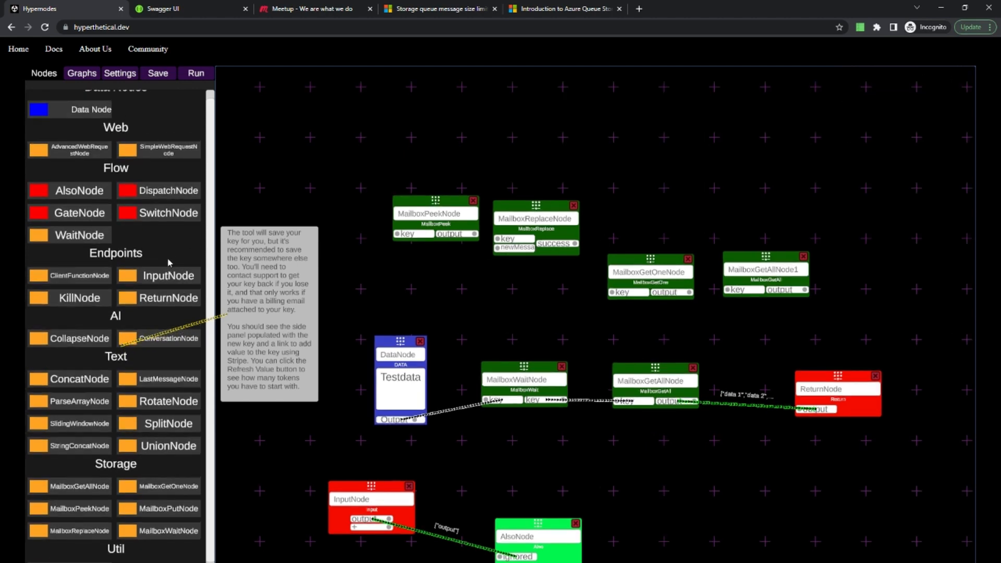